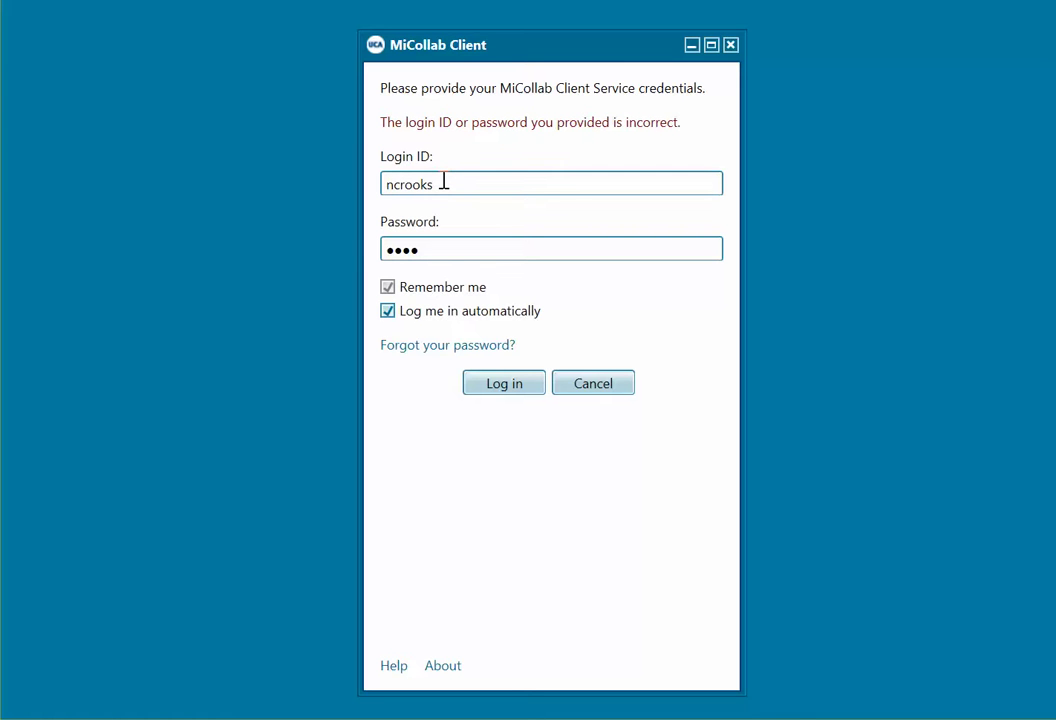
Step: Sign in, replace the login password with a new strong one, and open Manage Account
{"action": "left_click", "coordinate": [496, 390]}
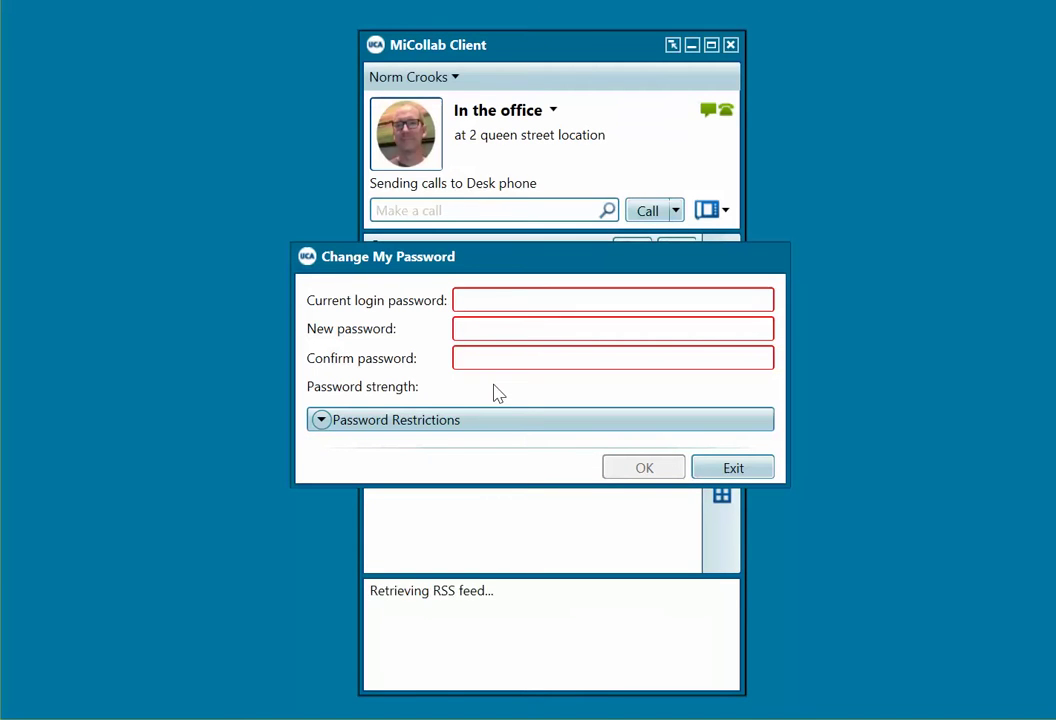
{"action": "mouse_move", "coordinate": [484, 302]}
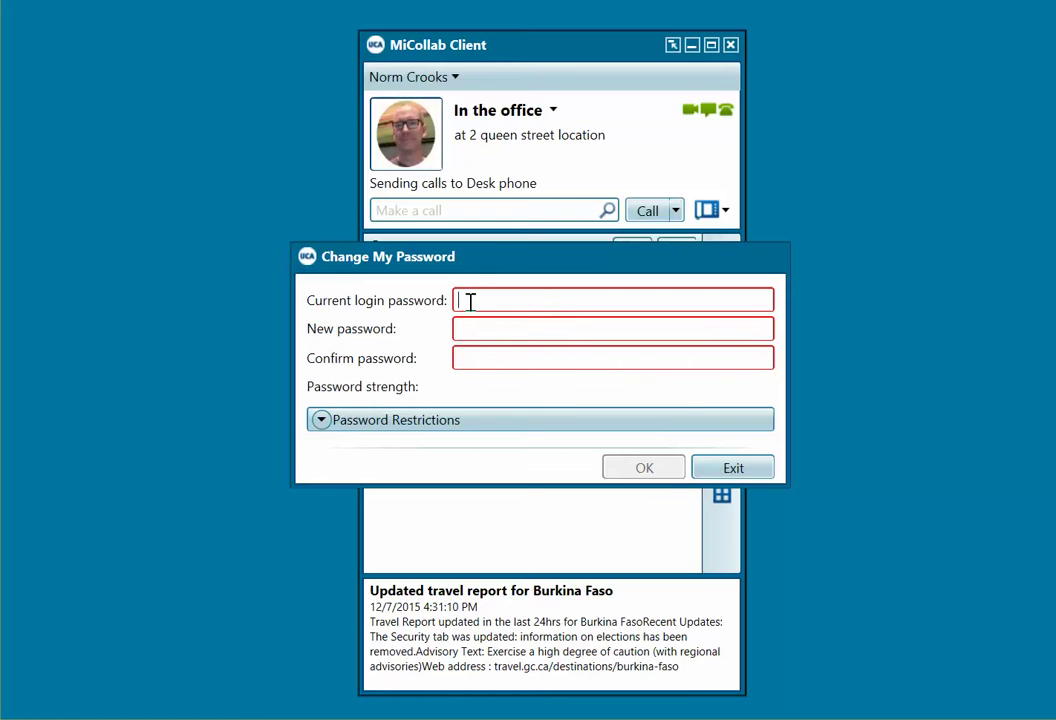
{"action": "type", "text": "••••"}
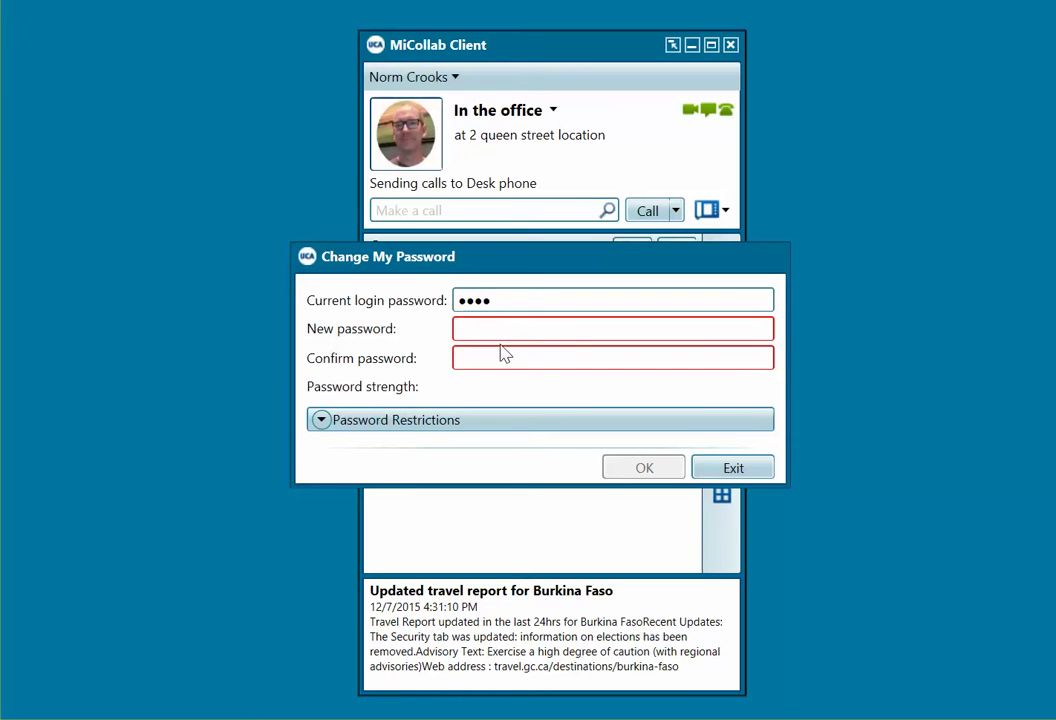
{"action": "left_click", "coordinate": [495, 328]}
{"action": "type", "text": "•••••••••"}
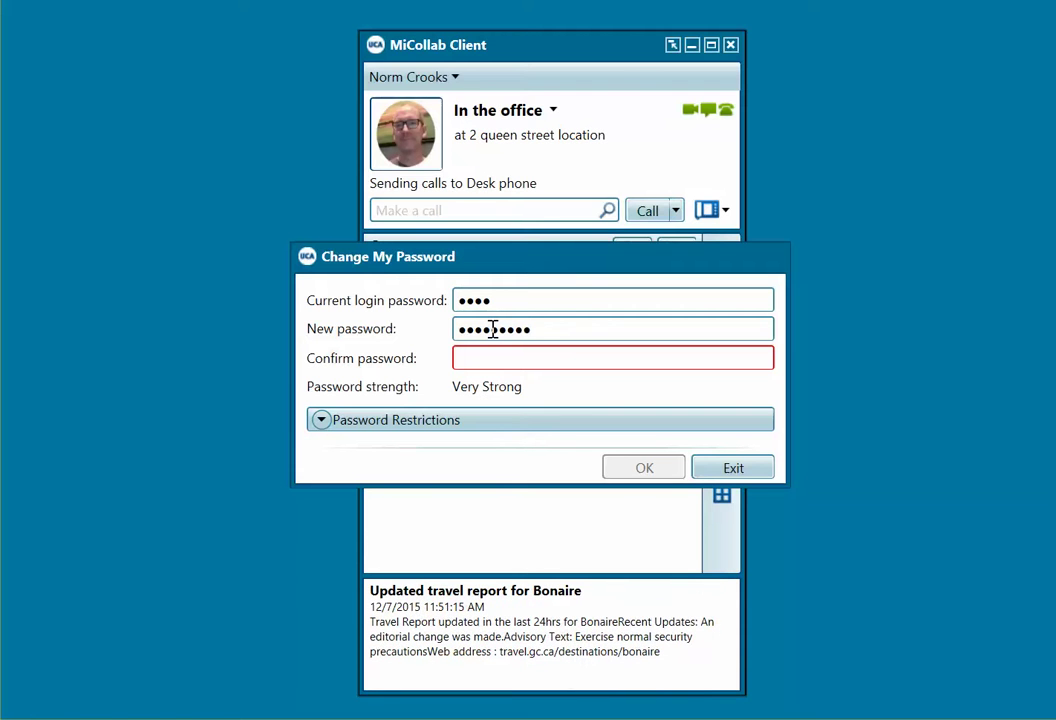
{"action": "type", "text": "•••••••••"}
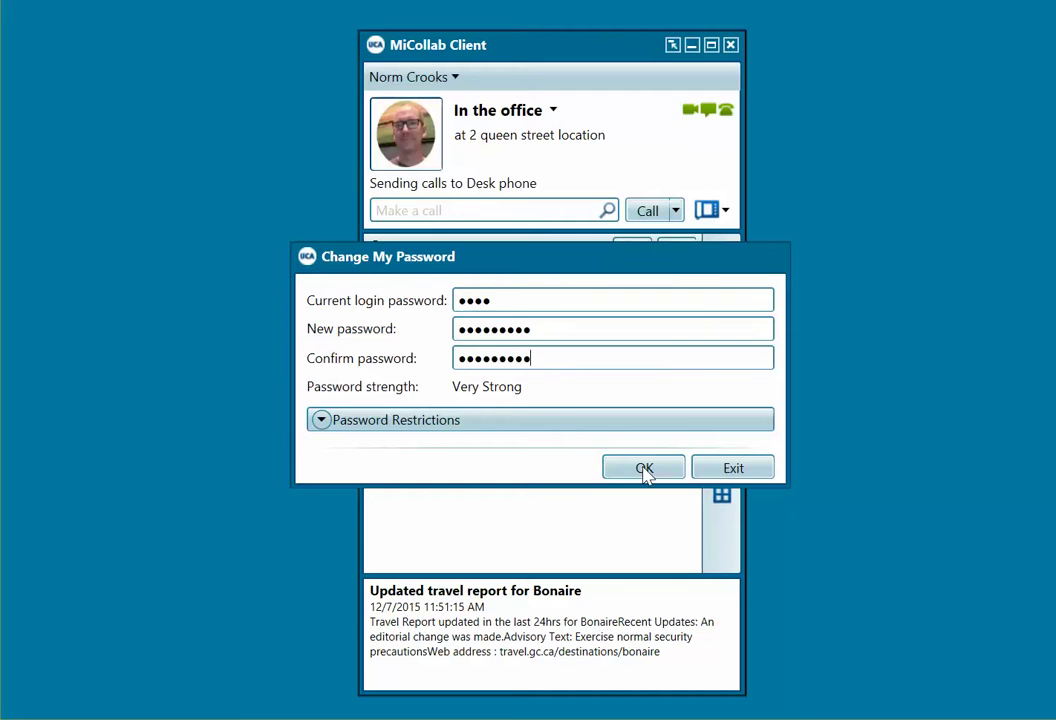
{"action": "left_click", "coordinate": [644, 469]}
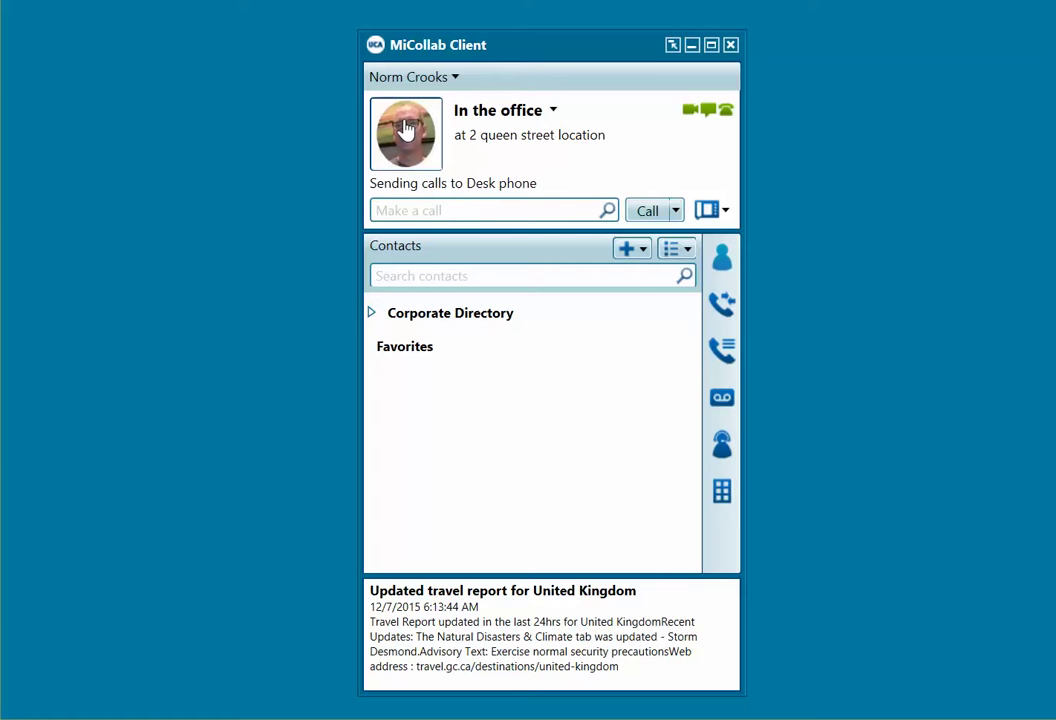
{"action": "left_click", "coordinate": [406, 128]}
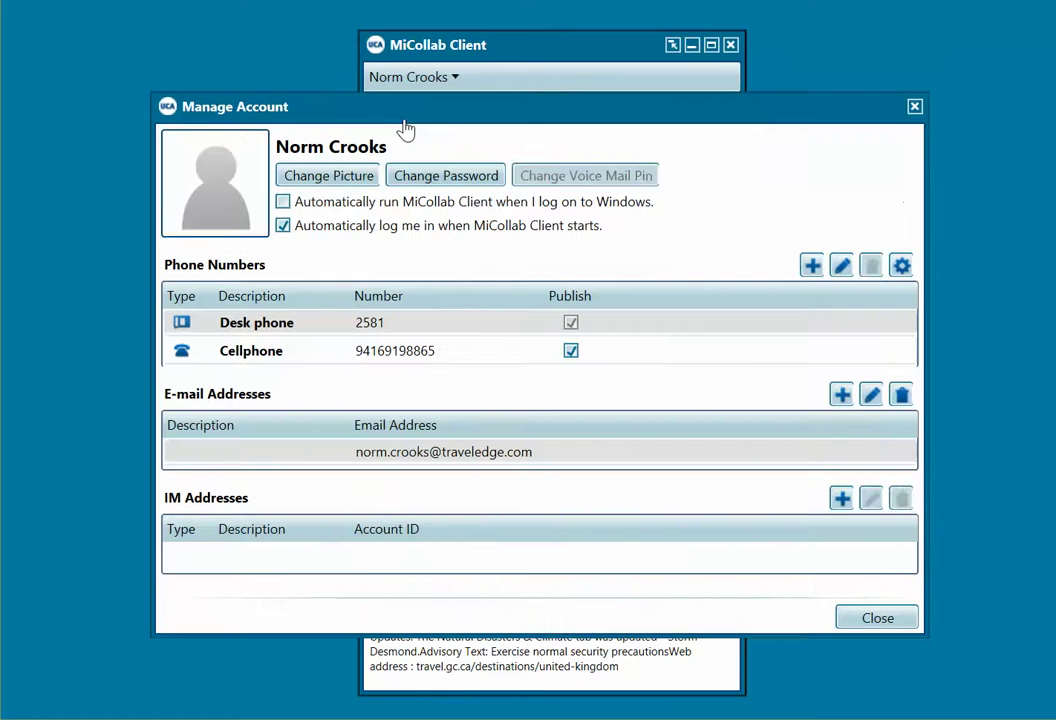
Step: Upload Capture.png as the new profile picture and close Manage Account
{"action": "left_click", "coordinate": [339, 178]}
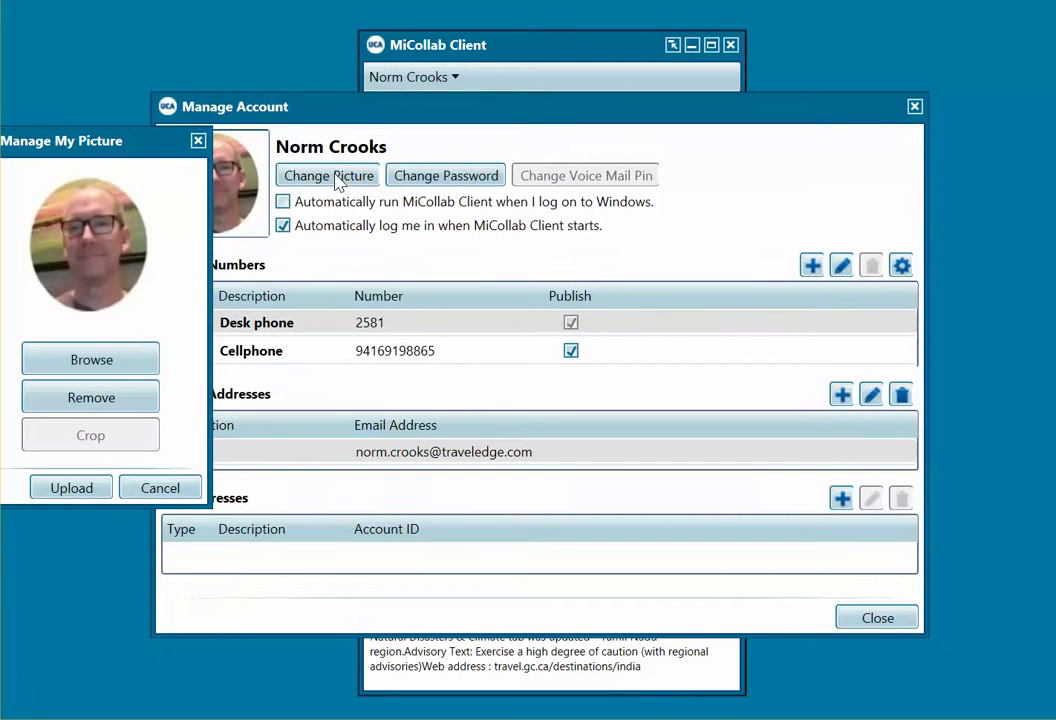
{"action": "left_click_drag", "start_coordinate": [85, 141], "coordinate": [161, 134]}
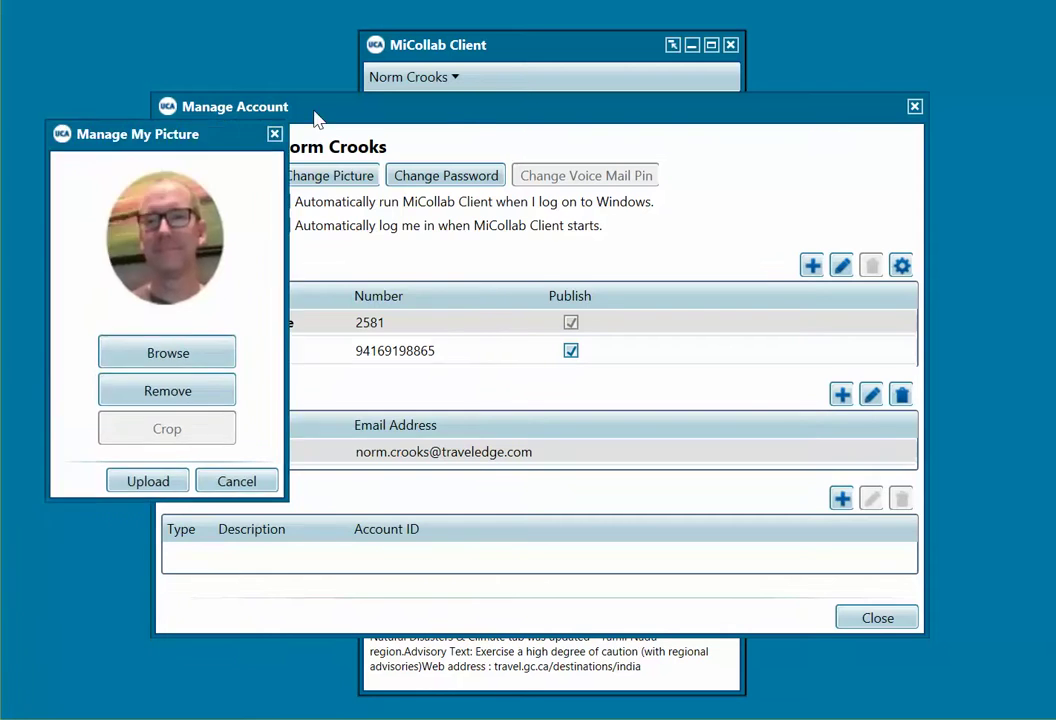
{"action": "left_click_drag", "start_coordinate": [316, 119], "coordinate": [337, 118]}
{"action": "left_click", "coordinate": [323, 346]}
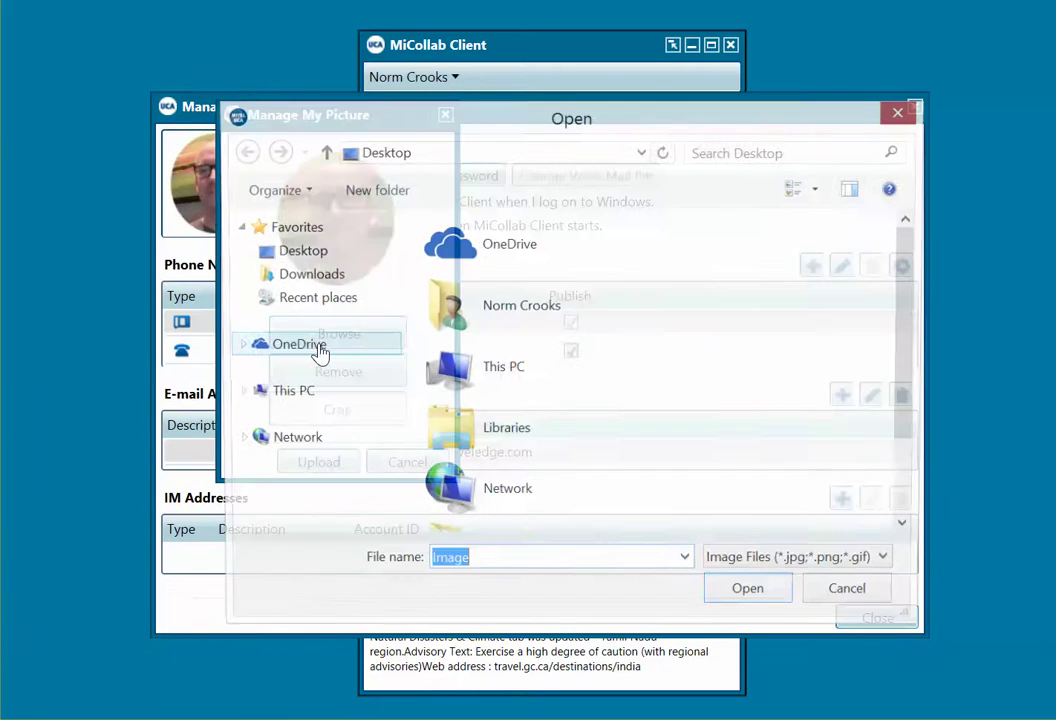
{"action": "left_click_drag", "start_coordinate": [907, 335], "coordinate": [922, 420]}
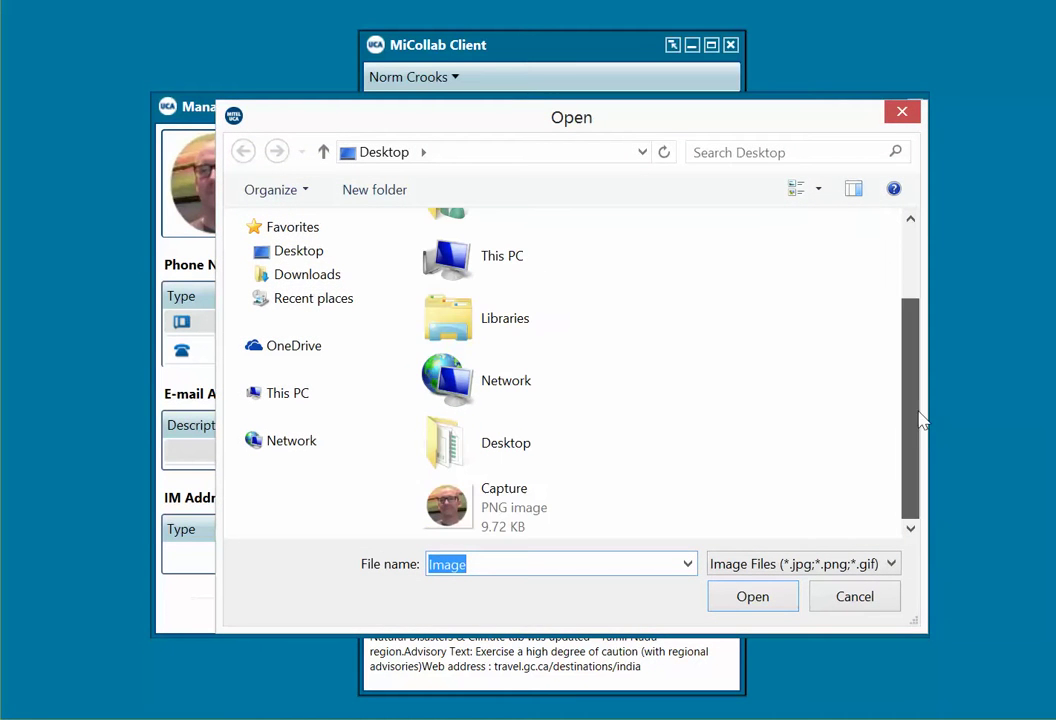
{"action": "left_click", "coordinate": [521, 500]}
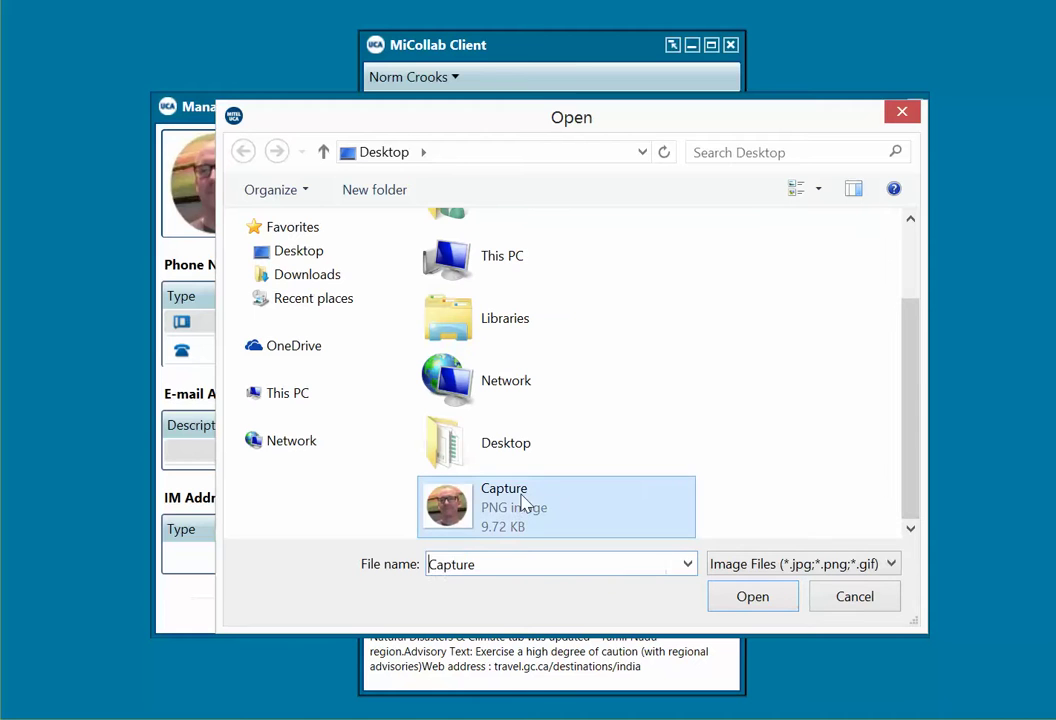
{"action": "left_click", "coordinate": [755, 598]}
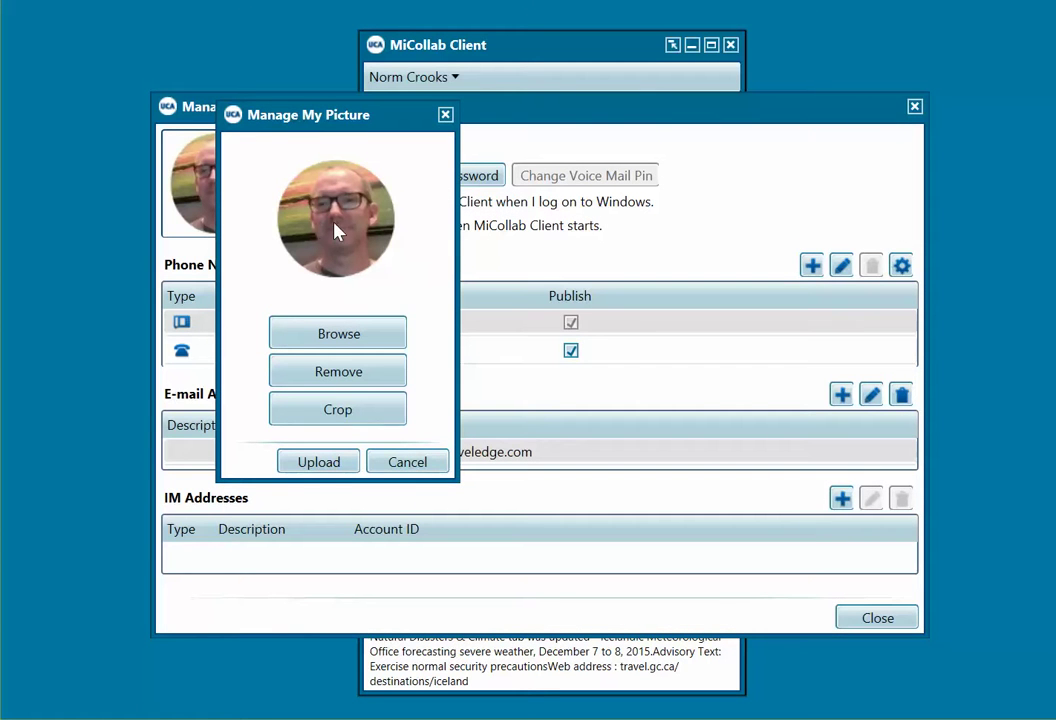
{"action": "left_click", "coordinate": [320, 462]}
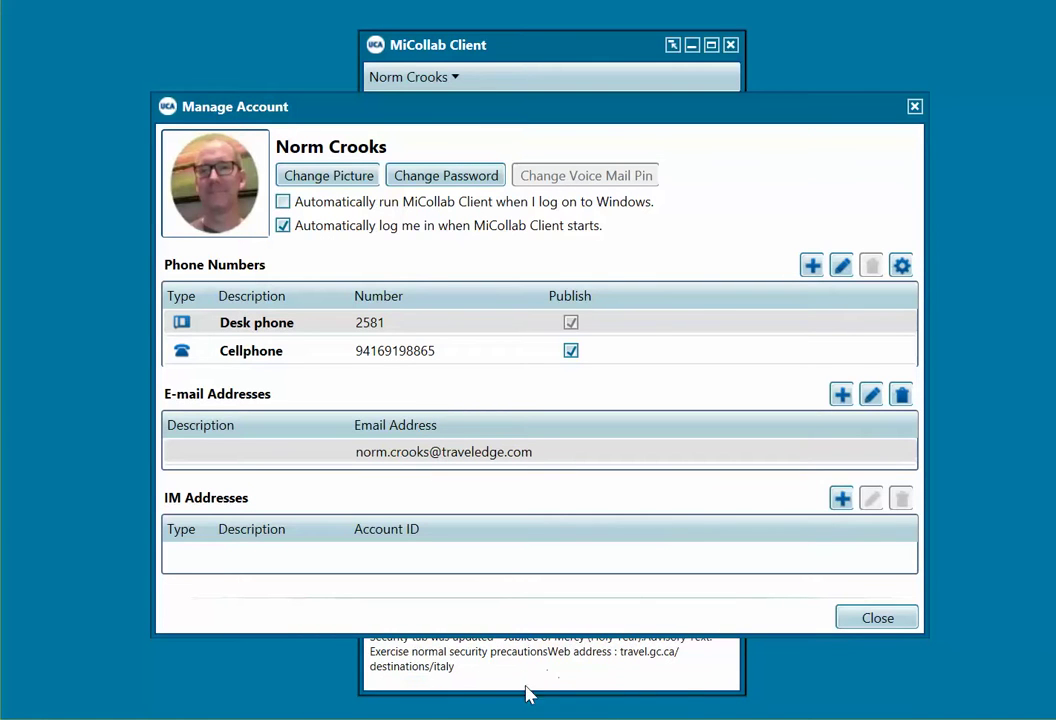
{"action": "left_click", "coordinate": [862, 616]}
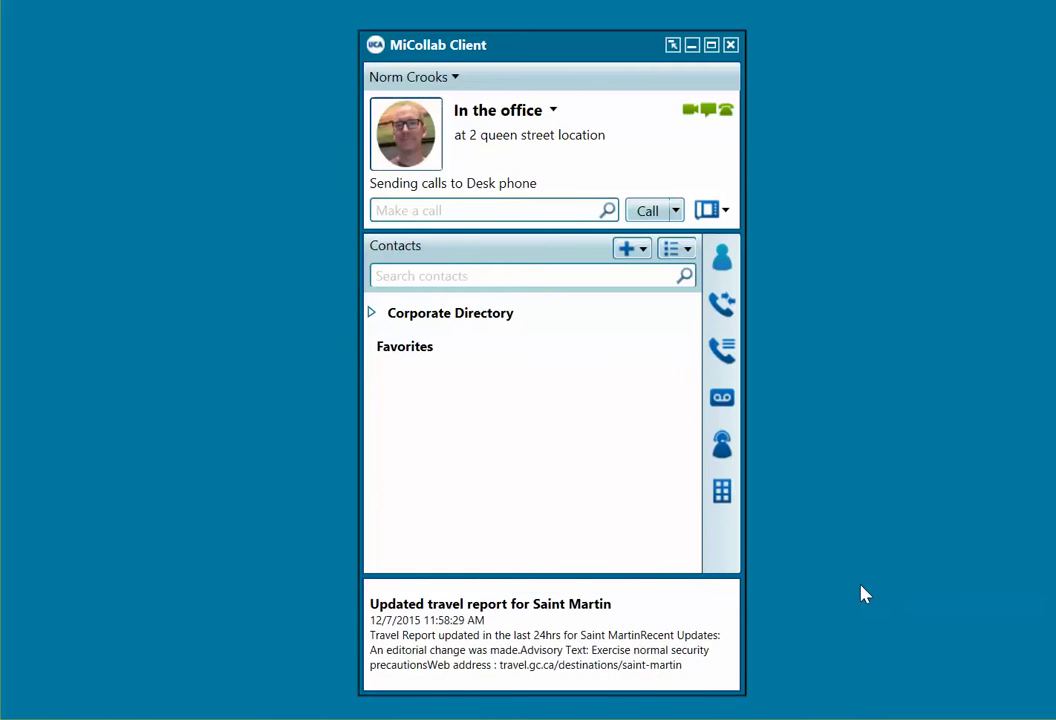
Step: Expand the Corporate Directory and scroll through its contacts
{"action": "left_click", "coordinate": [372, 313]}
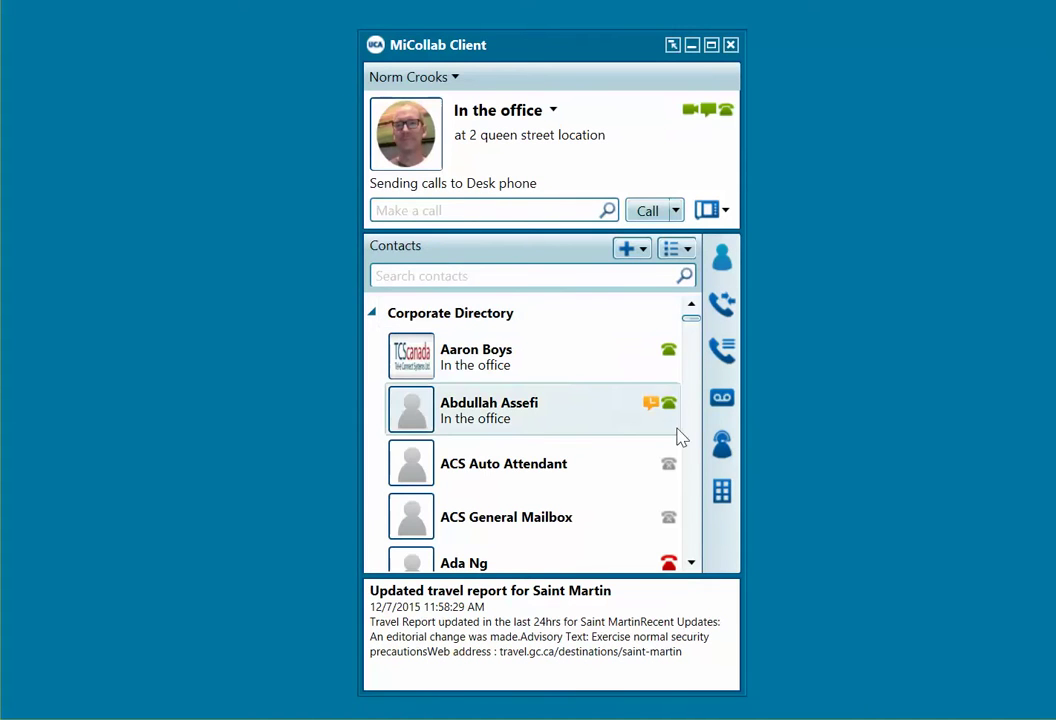
{"action": "left_click", "coordinate": [692, 566]}
{"action": "left_click", "coordinate": [692, 566]}
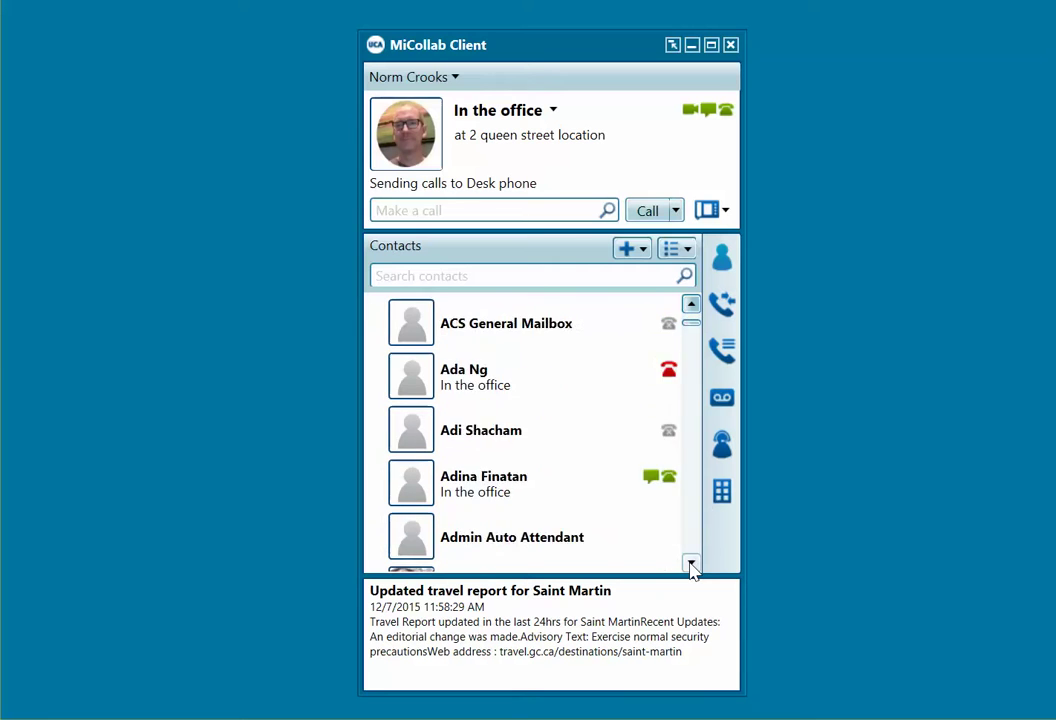
{"action": "left_click", "coordinate": [692, 566]}
{"action": "left_click", "coordinate": [692, 566]}
{"action": "left_click", "coordinate": [692, 566]}
{"action": "left_click", "coordinate": [692, 566]}
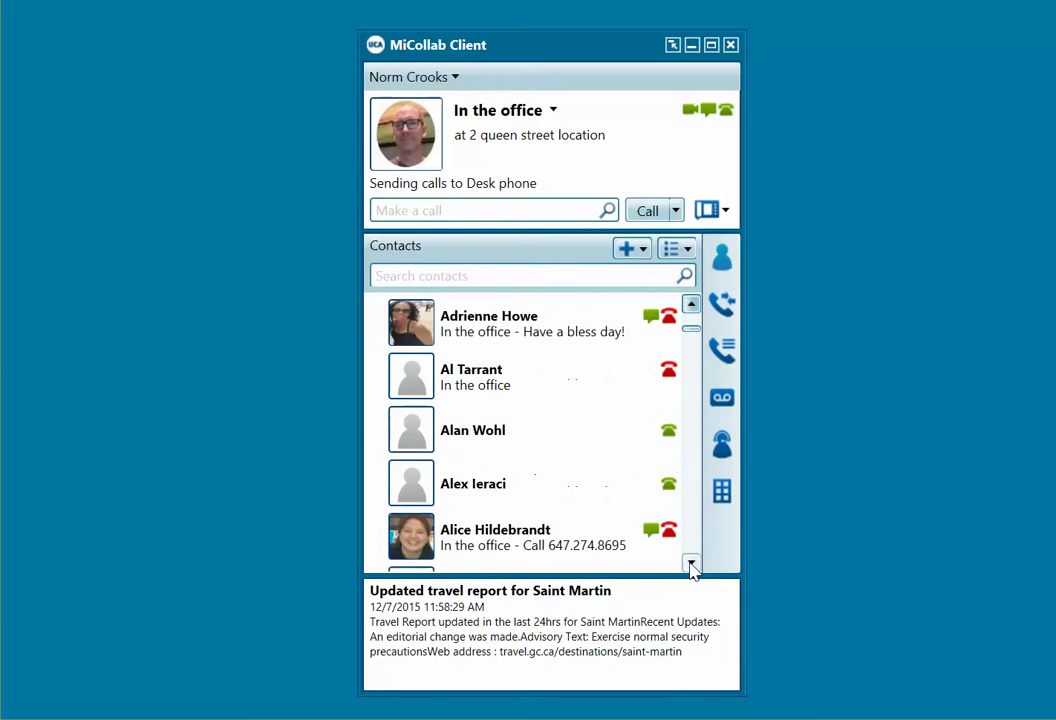
{"action": "left_click", "coordinate": [692, 566]}
{"action": "left_click", "coordinate": [692, 566]}
{"action": "left_click", "coordinate": [692, 566]}
{"action": "left_click", "coordinate": [692, 566]}
{"action": "left_click", "coordinate": [692, 566]}
{"action": "left_click", "coordinate": [692, 566]}
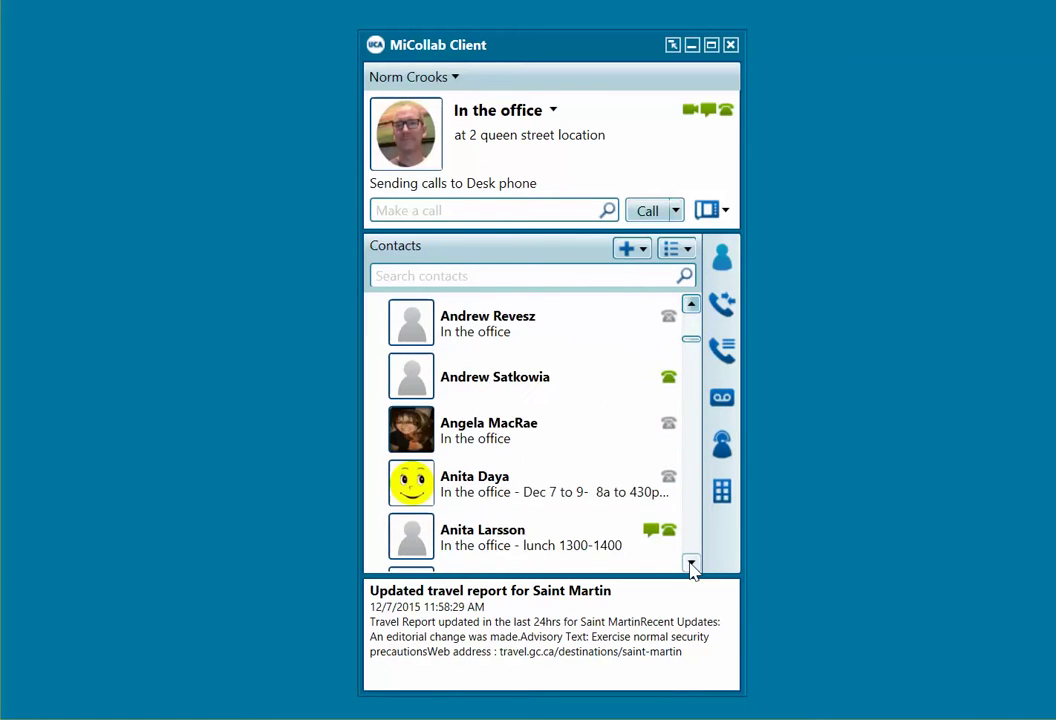
{"action": "left_click", "coordinate": [692, 566]}
{"action": "left_click", "coordinate": [692, 566]}
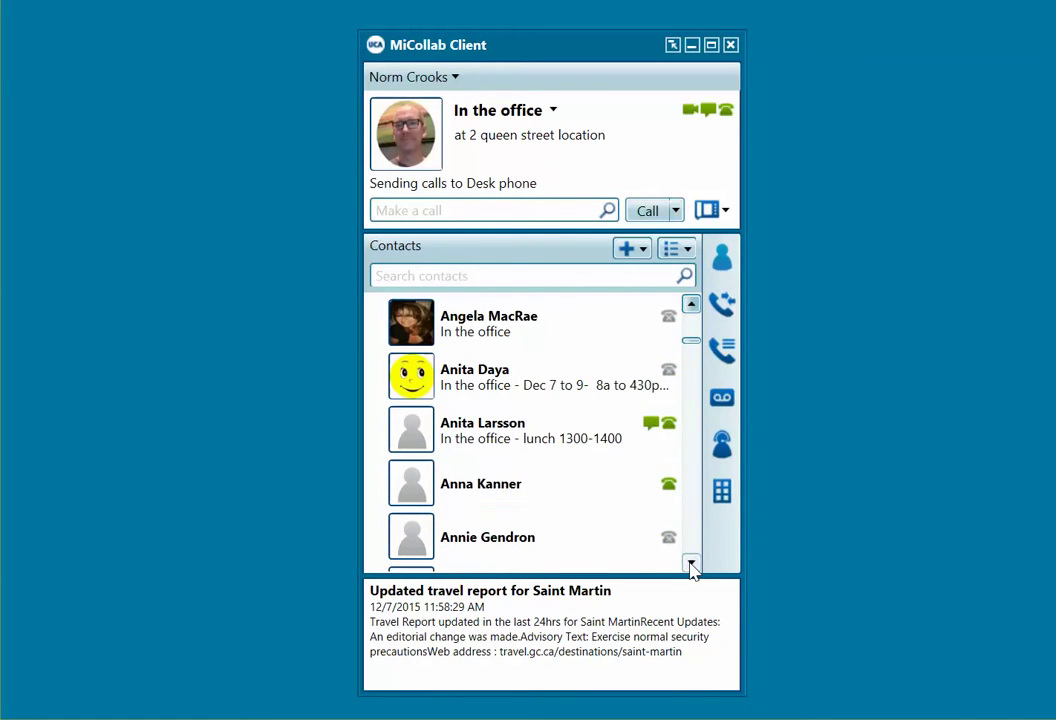
Step: Search the contacts for a colleague by name, clear the search, and collapse Corporate Directory
{"action": "left_click", "coordinate": [424, 276]}
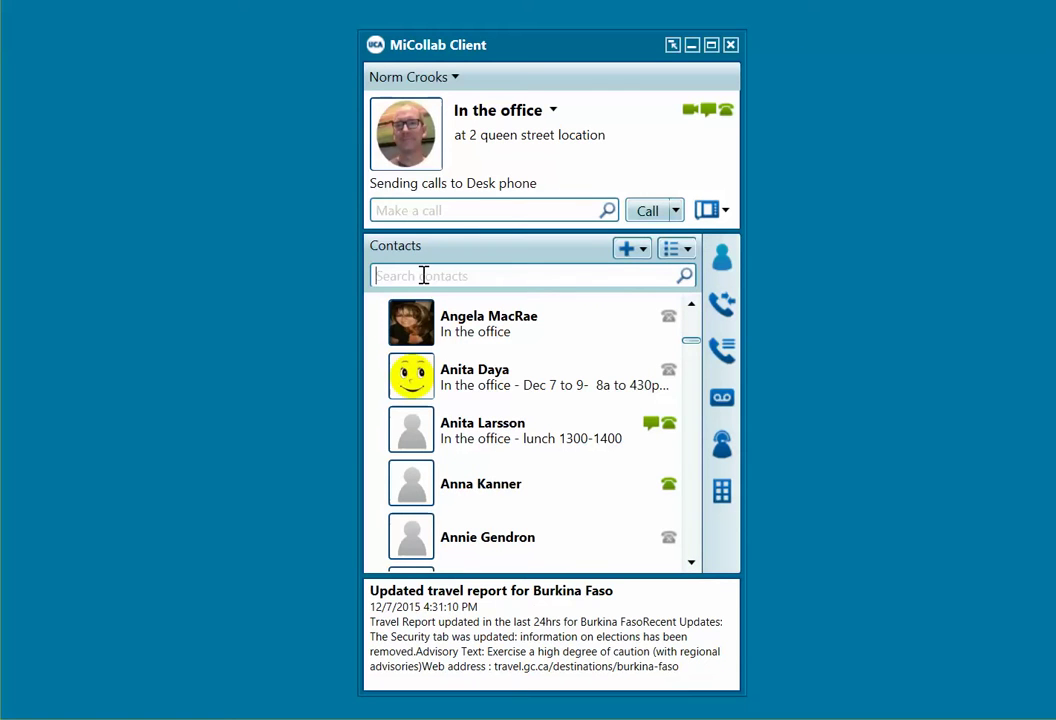
{"action": "type", "text": "ilana"}
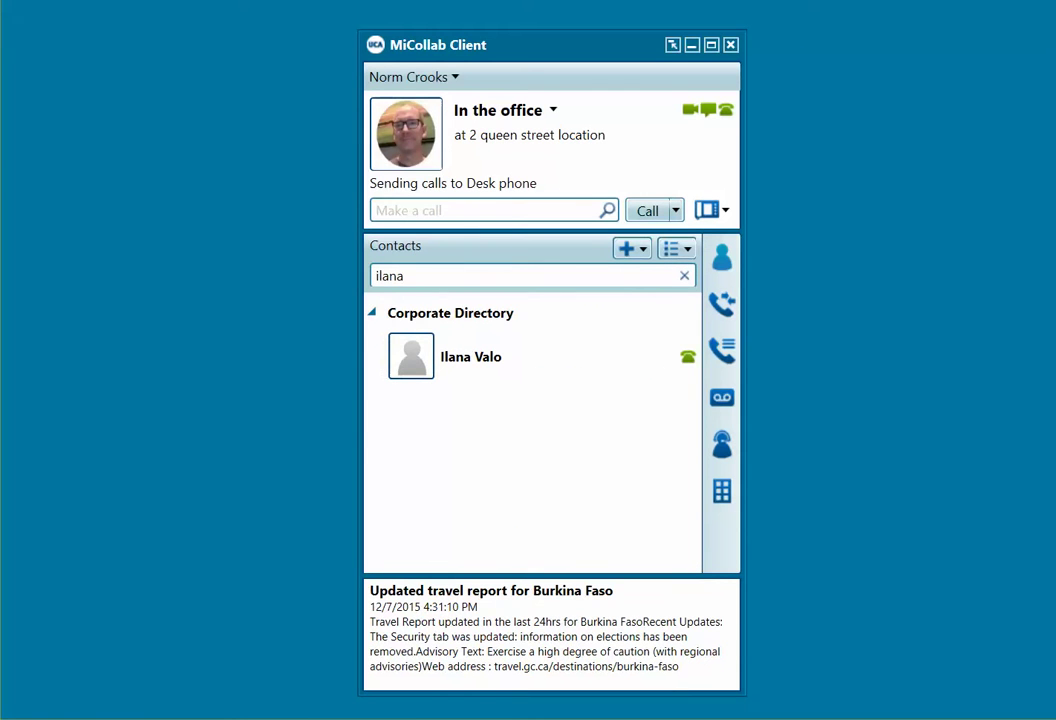
{"action": "left_click", "coordinate": [685, 278]}
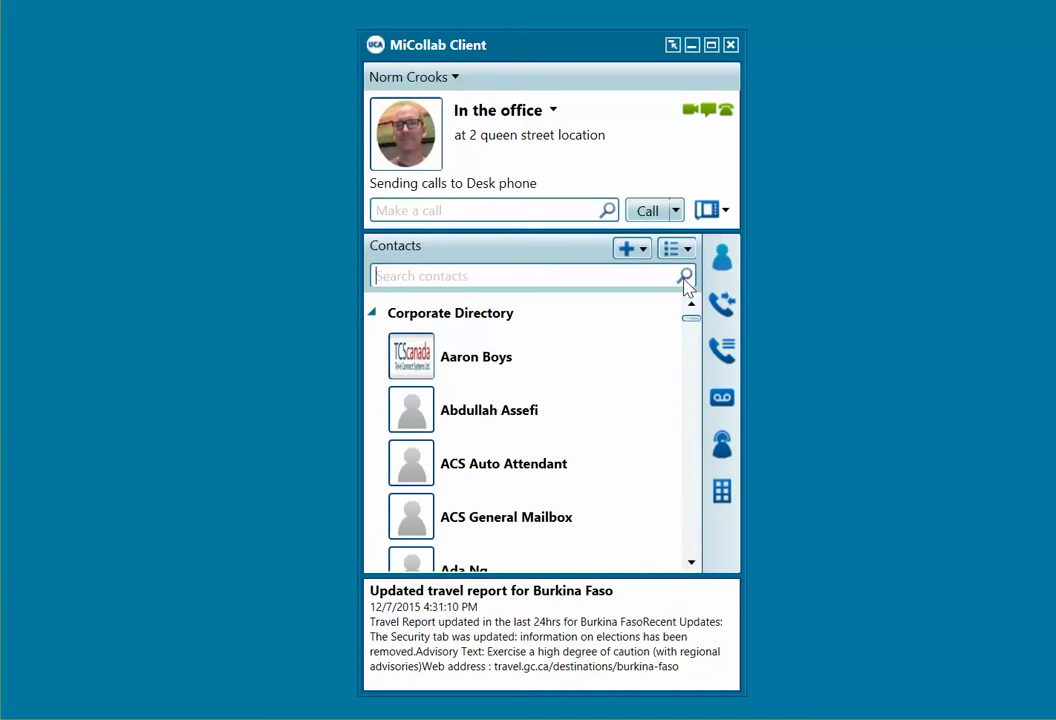
{"action": "left_click", "coordinate": [371, 313]}
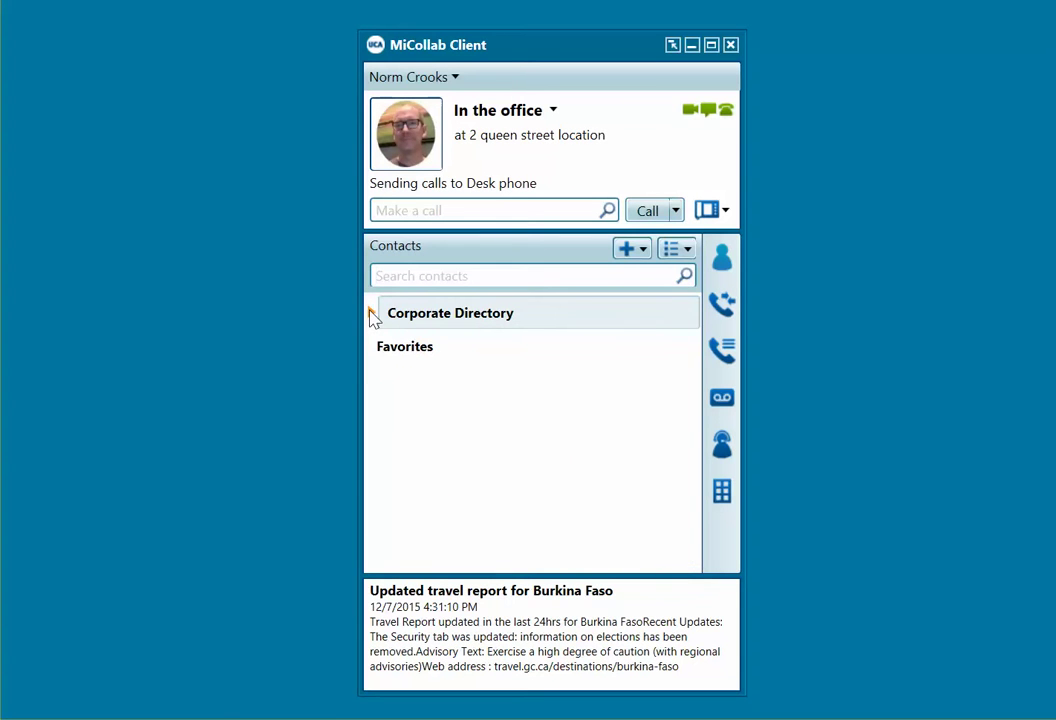
{"action": "left_click", "coordinate": [643, 252]}
Step: Create a contact group named 'The Travel Network' and expand Corporate Directory again
{"action": "left_click", "coordinate": [632, 276]}
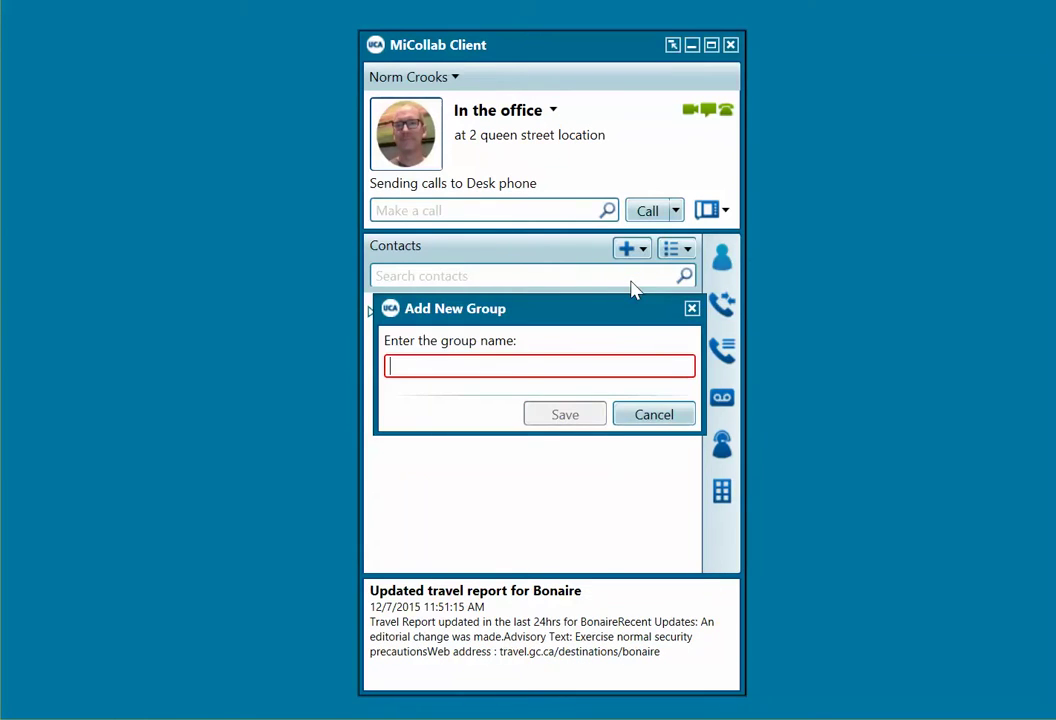
{"action": "type", "text": "The Tra"}
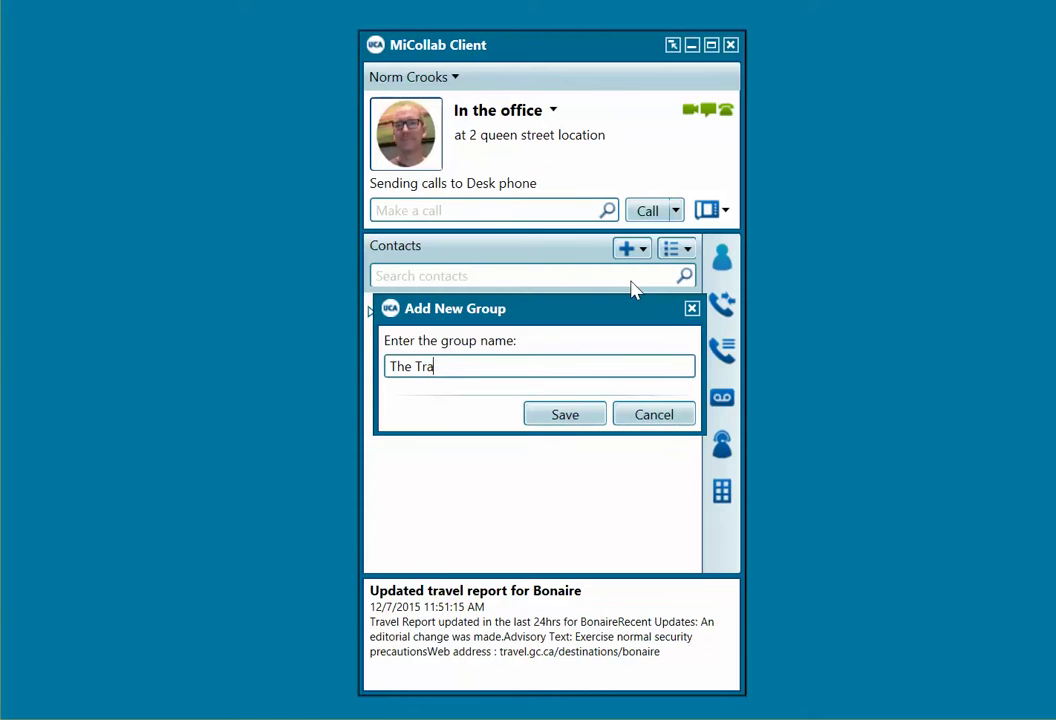
{"action": "type", "text": "vel Network"}
{"action": "left_click", "coordinate": [558, 420]}
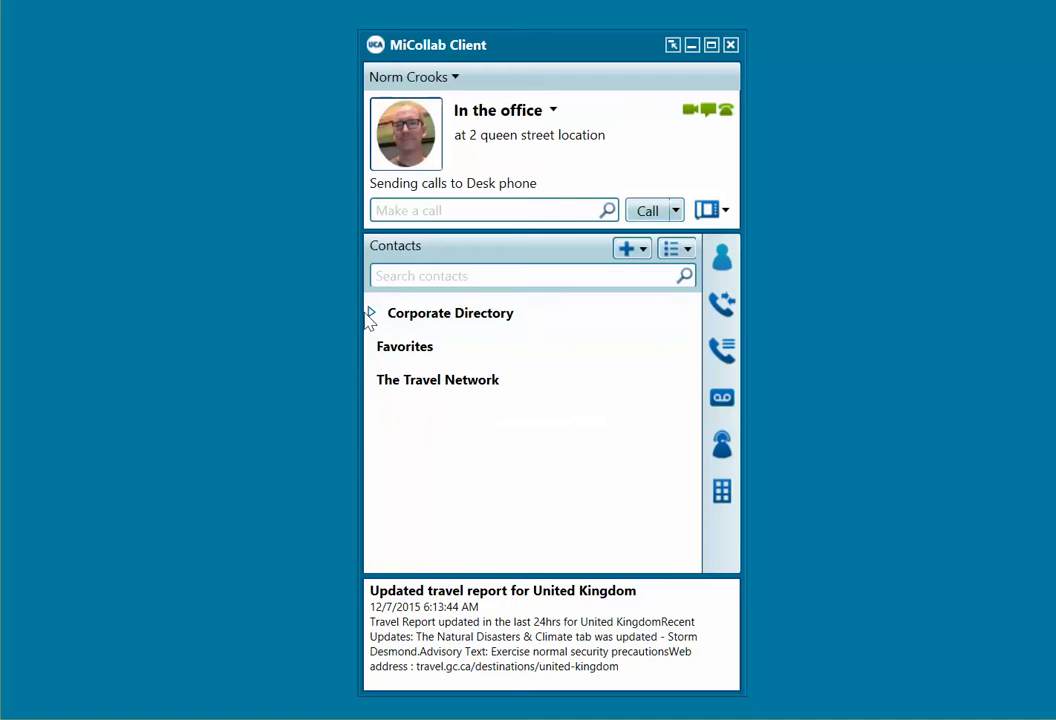
{"action": "left_click", "coordinate": [369, 313]}
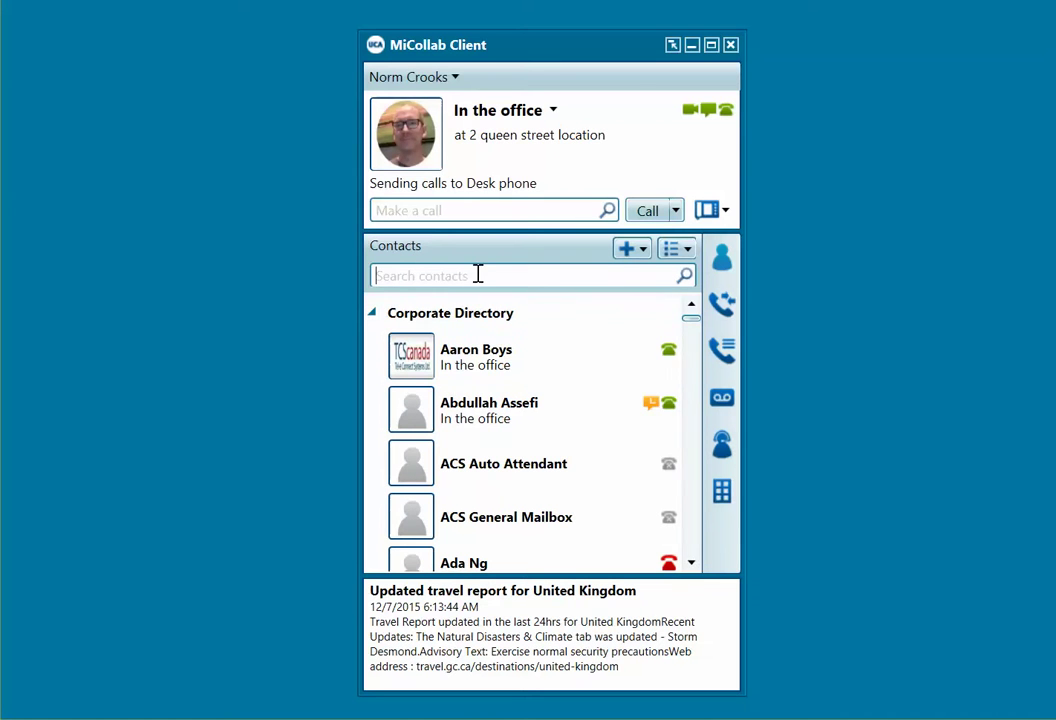
Step: Find two colleagues by name search and add each to The Travel Network group
{"action": "type", "text": "ilana"}
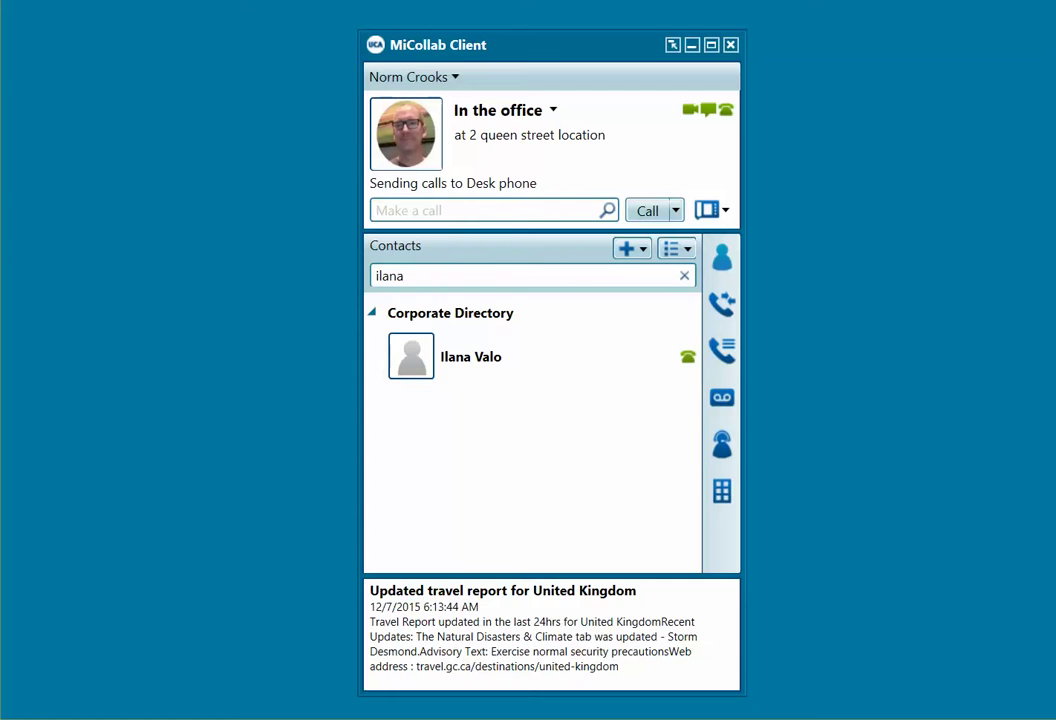
{"action": "right_click", "coordinate": [448, 363]}
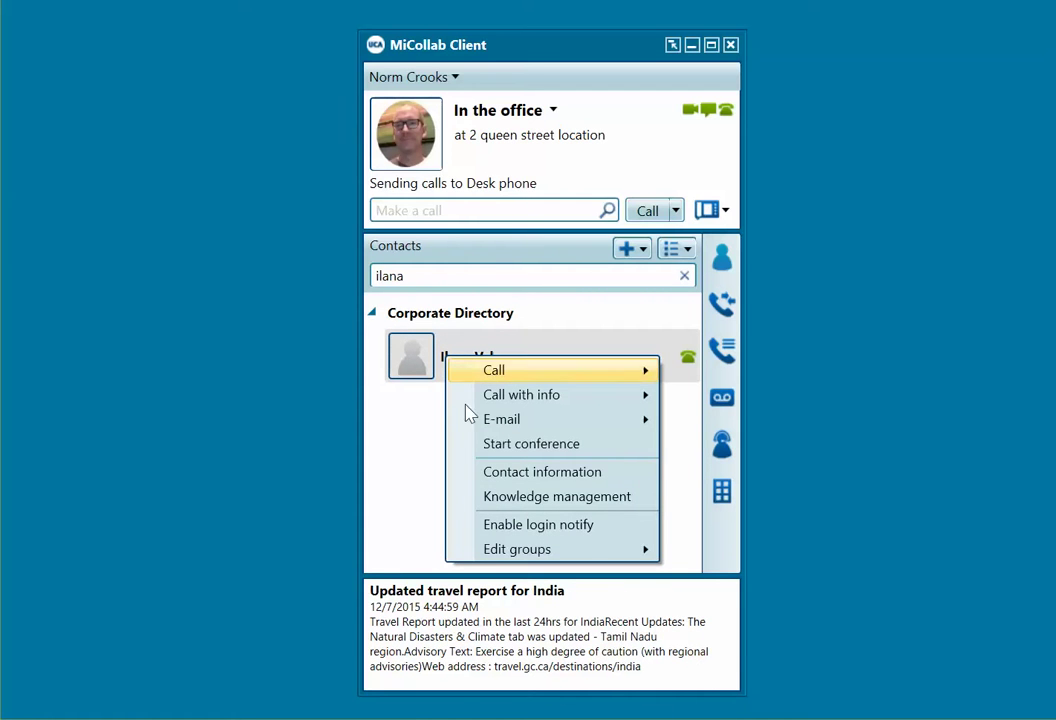
{"action": "mouse_move", "coordinate": [494, 556]}
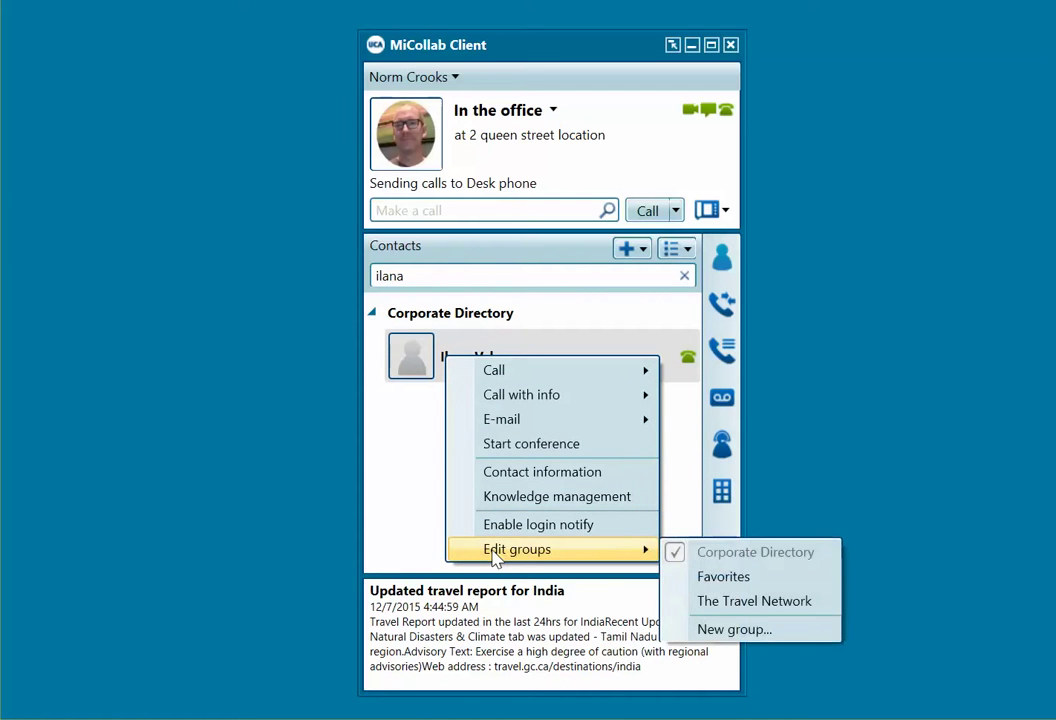
{"action": "left_click", "coordinate": [740, 601]}
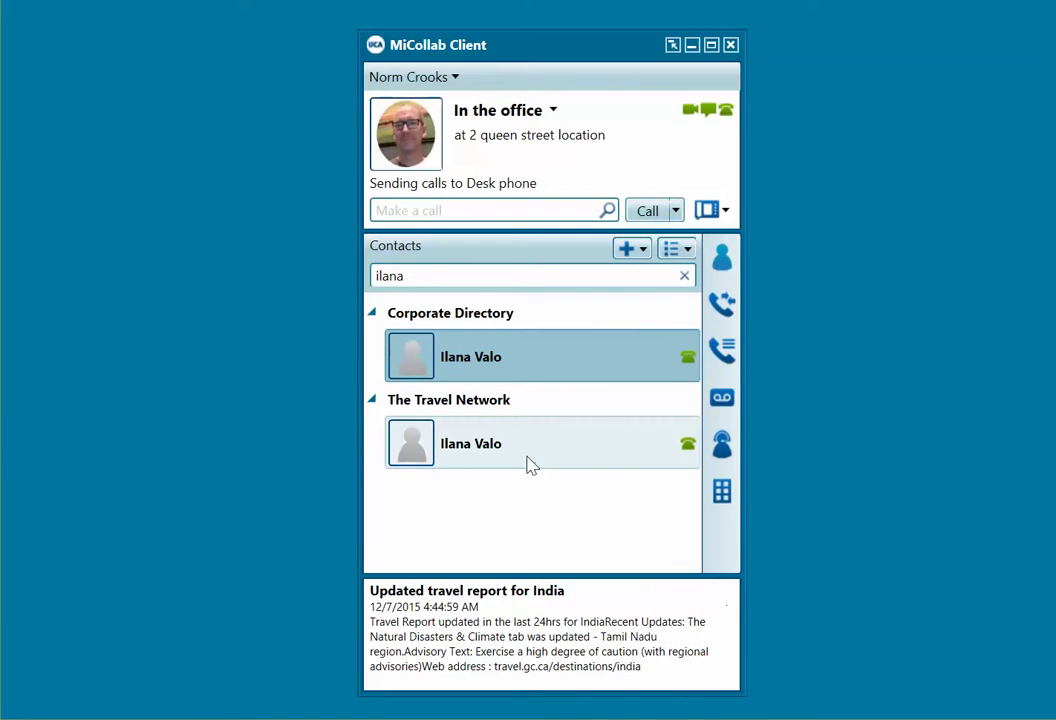
{"action": "left_click", "coordinate": [453, 276]}
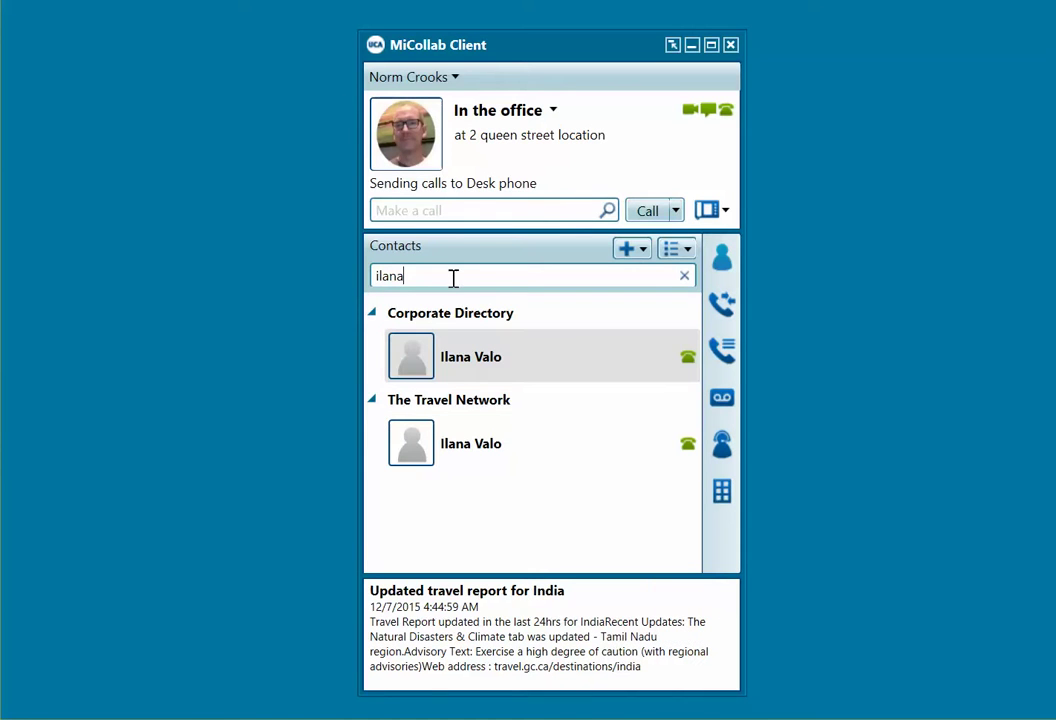
{"action": "type", "text": "kevi"}
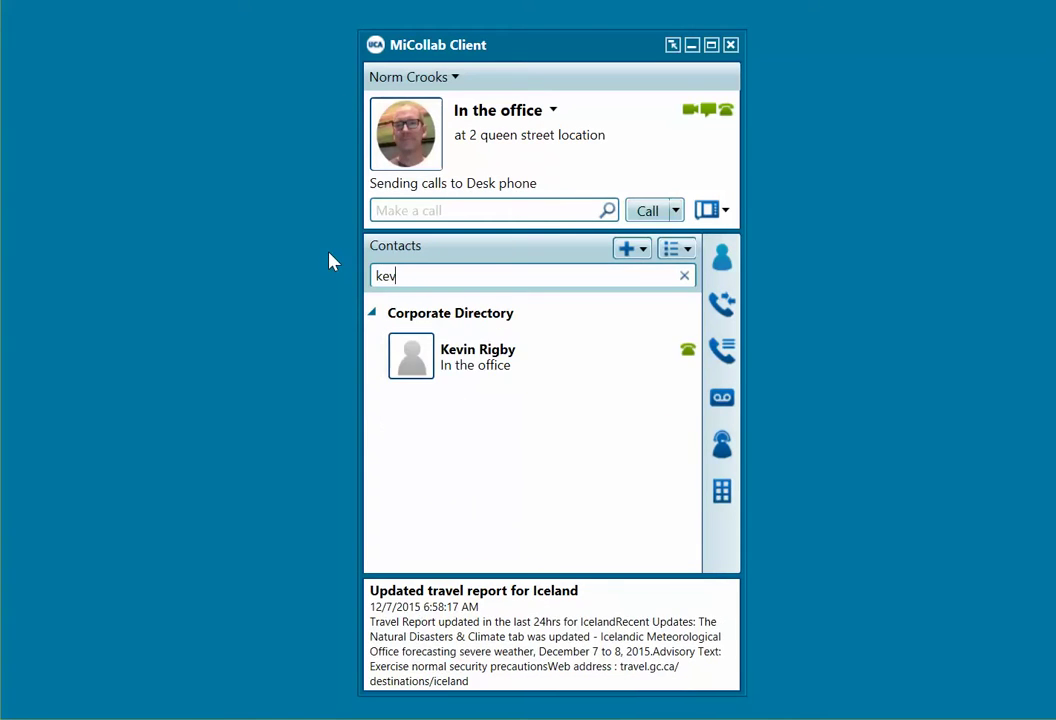
{"action": "right_click", "coordinate": [528, 361]}
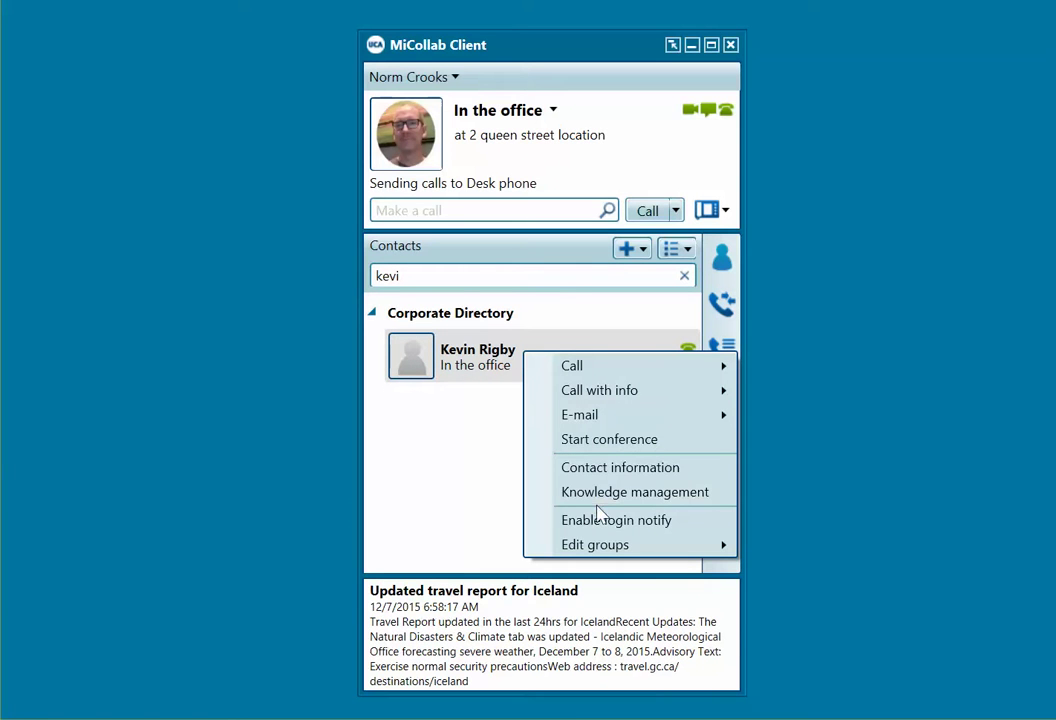
{"action": "mouse_move", "coordinate": [594, 551]}
{"action": "left_click", "coordinate": [809, 597]}
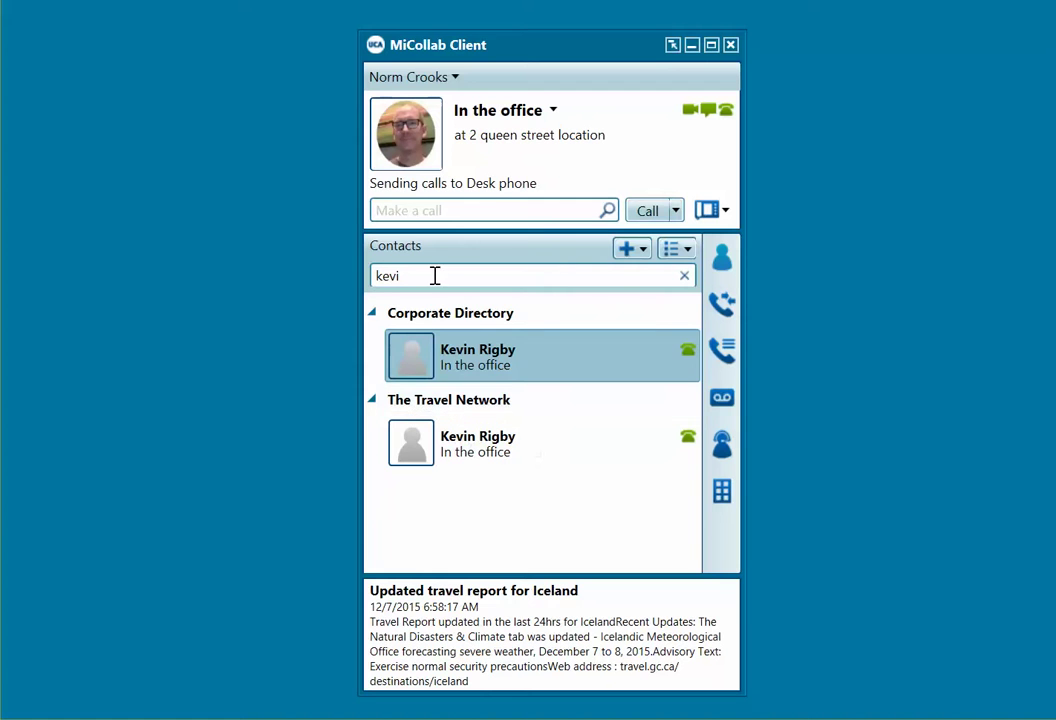
Step: Clear the search, collapse Corporate Directory, and expand The Travel Network to show its members
{"action": "left_click", "coordinate": [684, 275]}
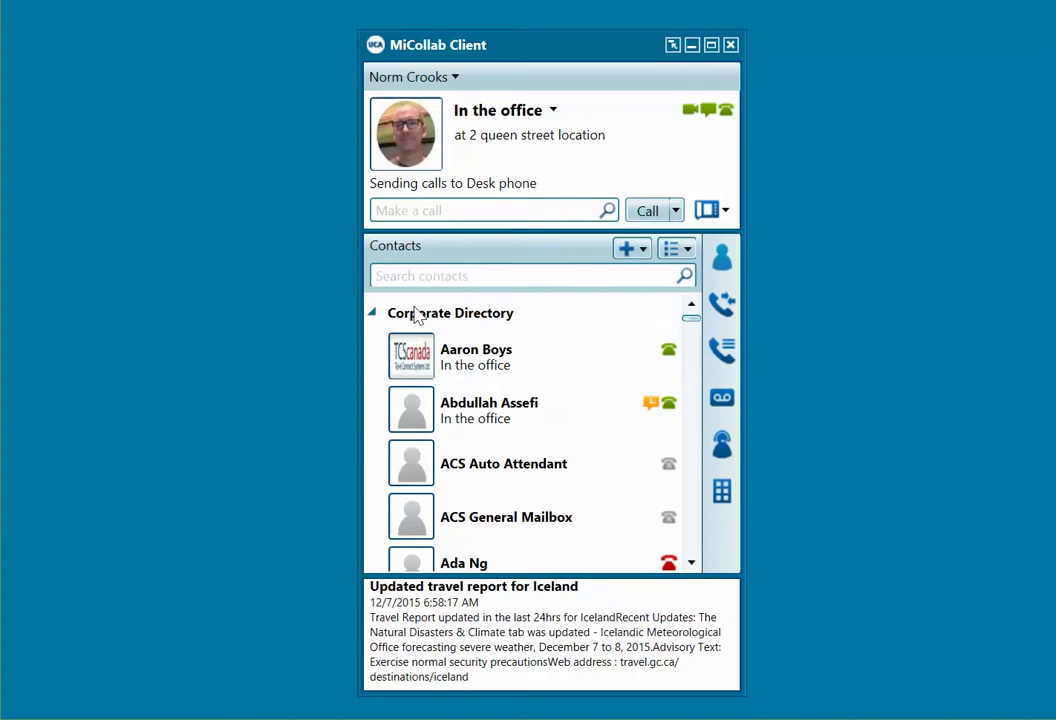
{"action": "left_click", "coordinate": [370, 314]}
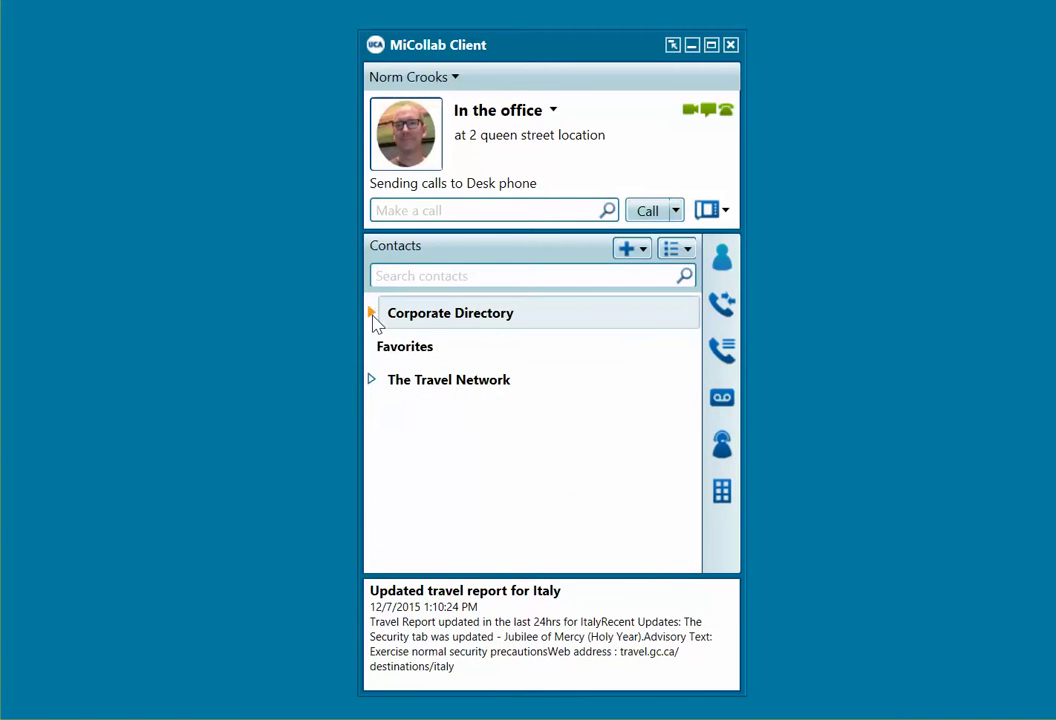
{"action": "left_click", "coordinate": [371, 380]}
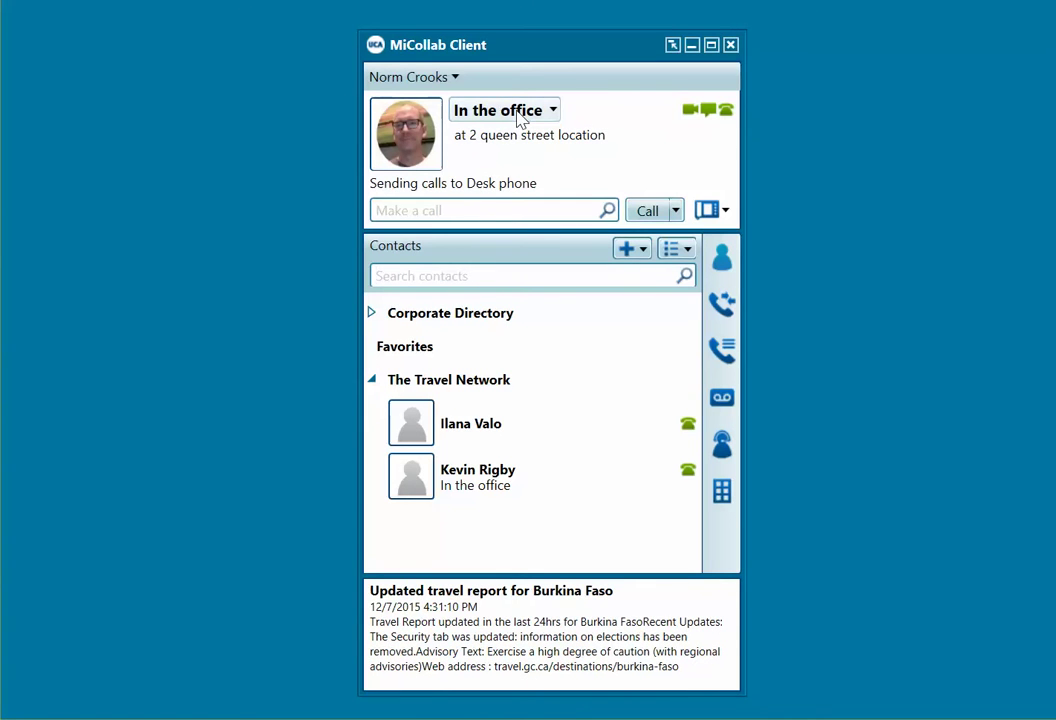
{"action": "left_click", "coordinate": [519, 120]}
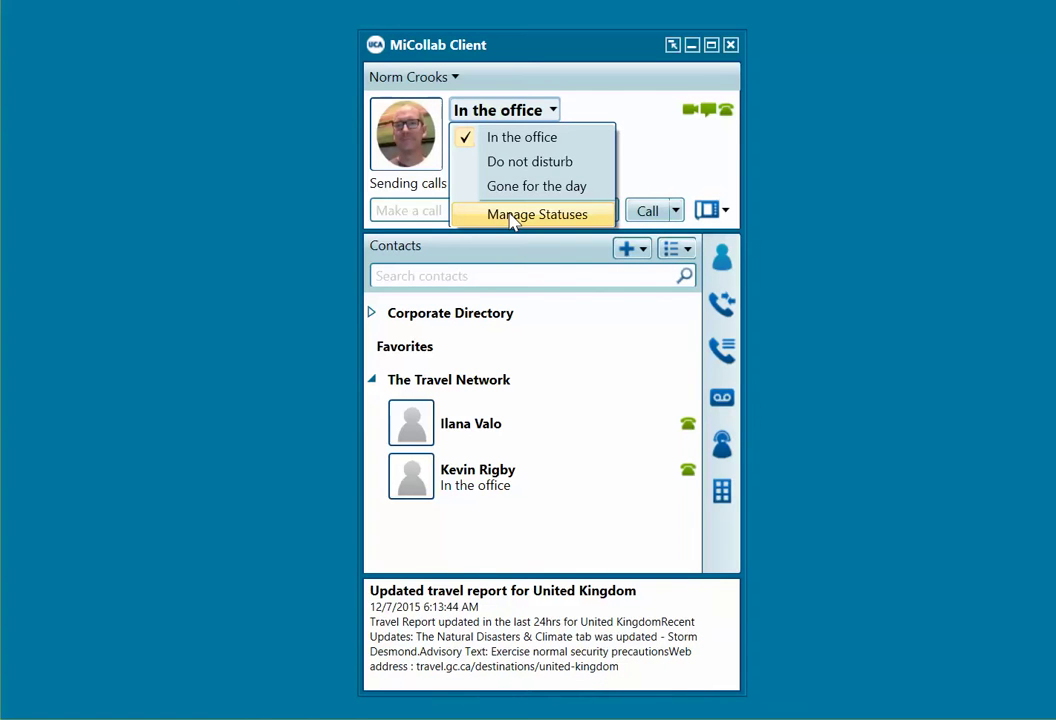
Step: Open Manage Statuses and show the Gone for the day status, routing calls to Voice Mail (6000)
{"action": "left_click", "coordinate": [507, 214]}
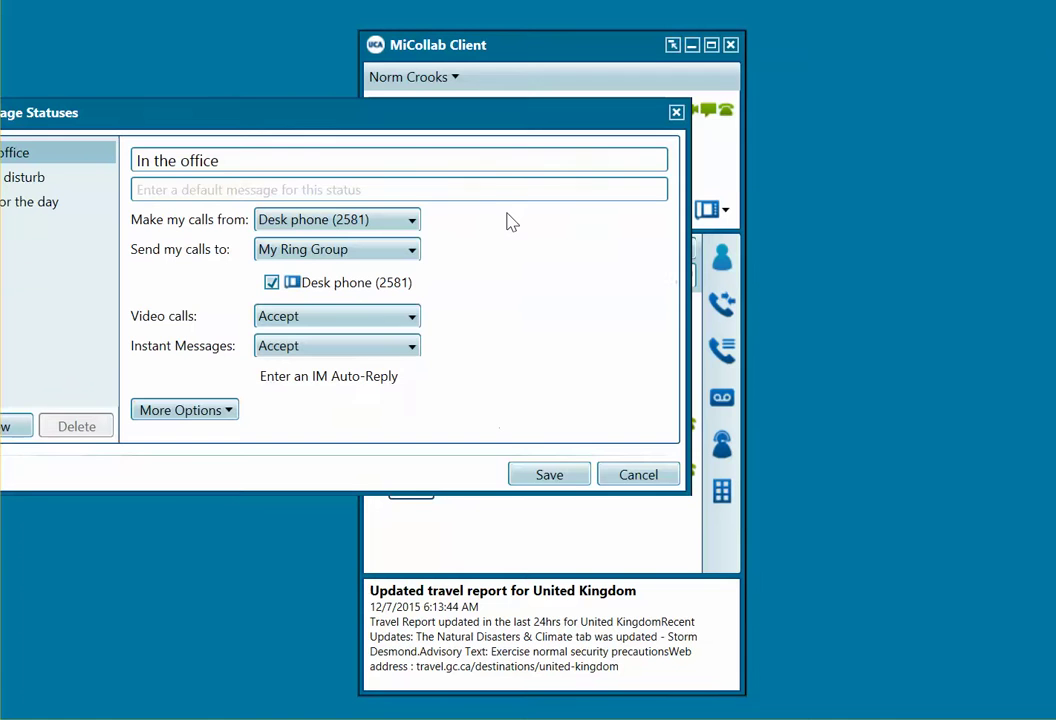
{"action": "left_click_drag", "start_coordinate": [363, 121], "coordinate": [517, 115]}
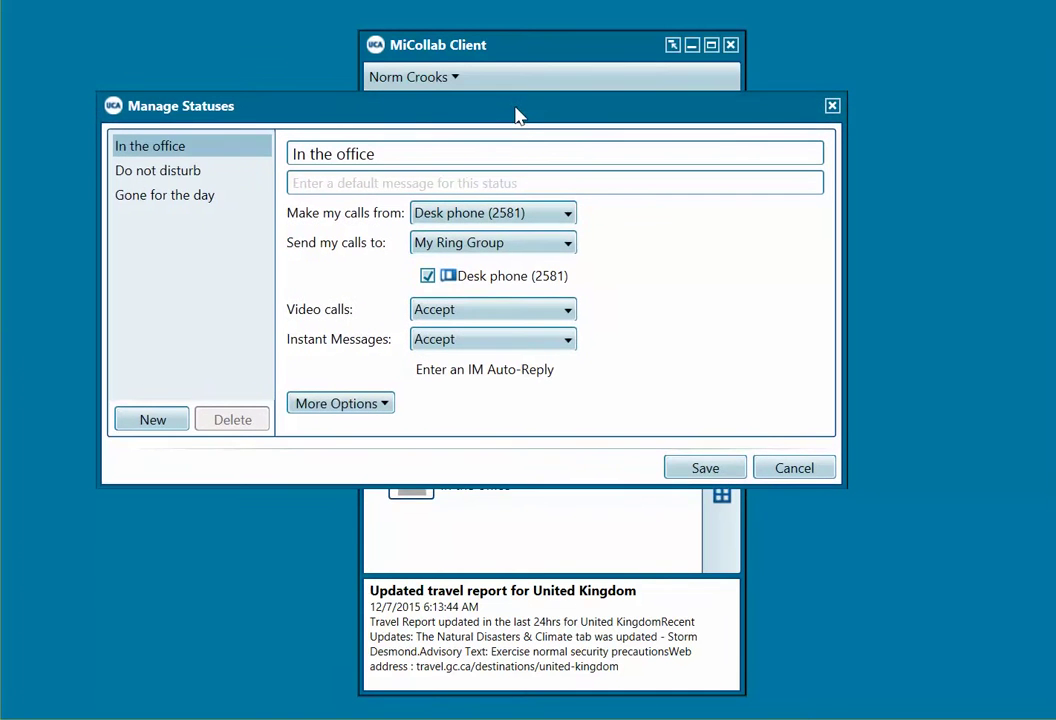
{"action": "left_click", "coordinate": [170, 195]}
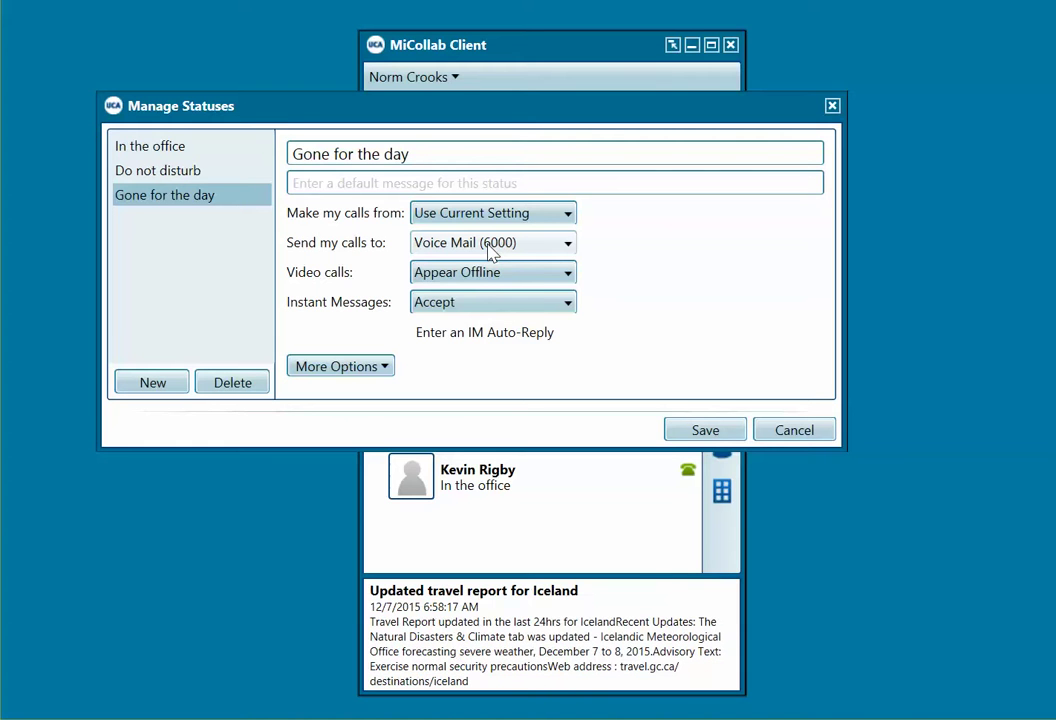
Step: Pick Cellphone as Gone for the day's call destination, then cancel Manage Statuses without saving
{"action": "left_click", "coordinate": [489, 250]}
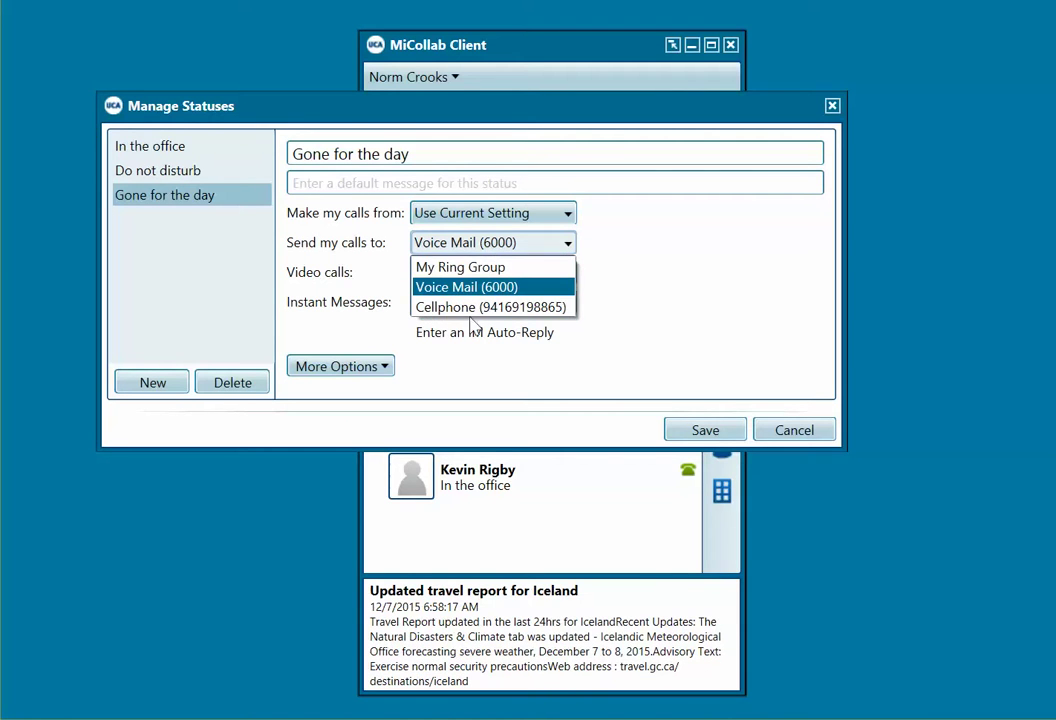
{"action": "left_click", "coordinate": [490, 307]}
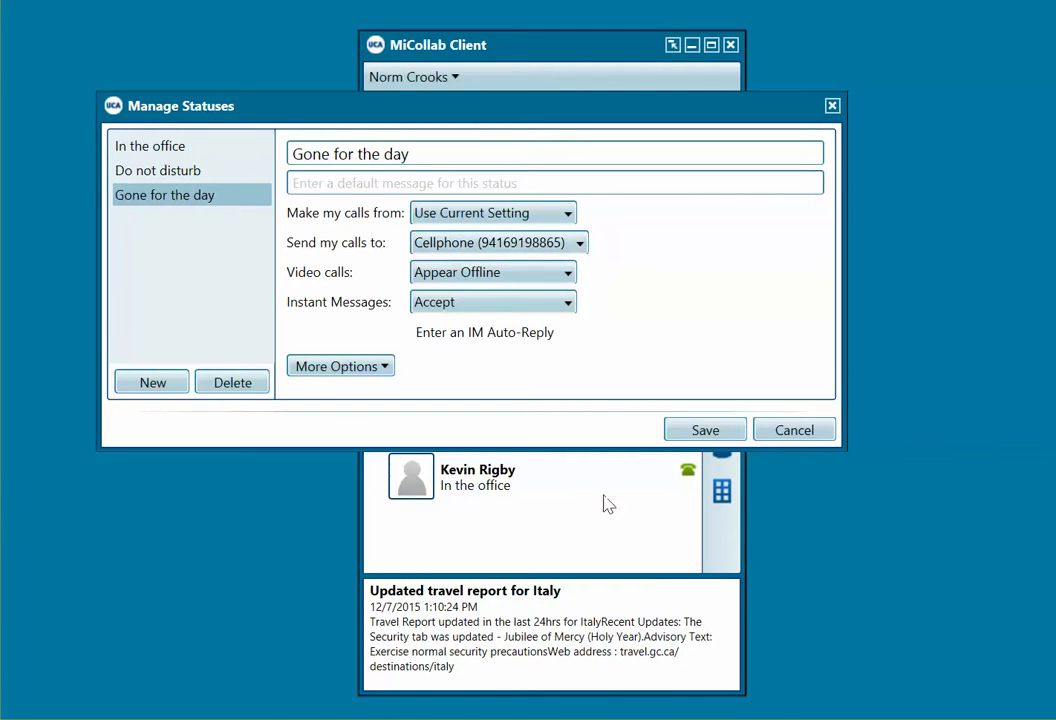
{"action": "left_click", "coordinate": [794, 431]}
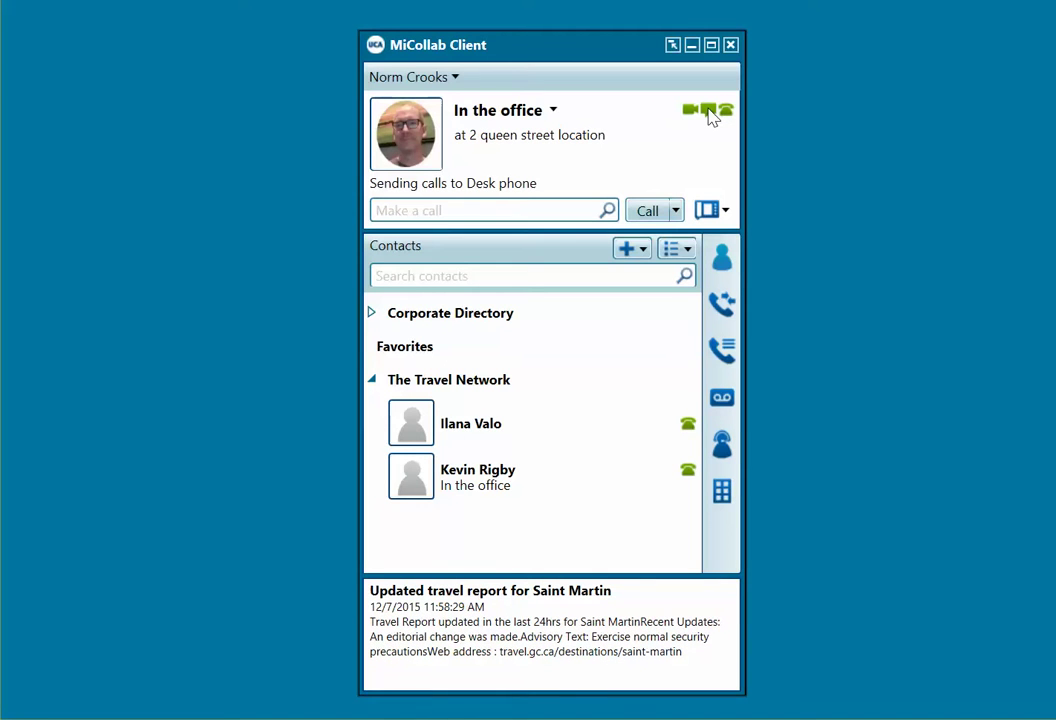
{"action": "left_click", "coordinate": [546, 114]}
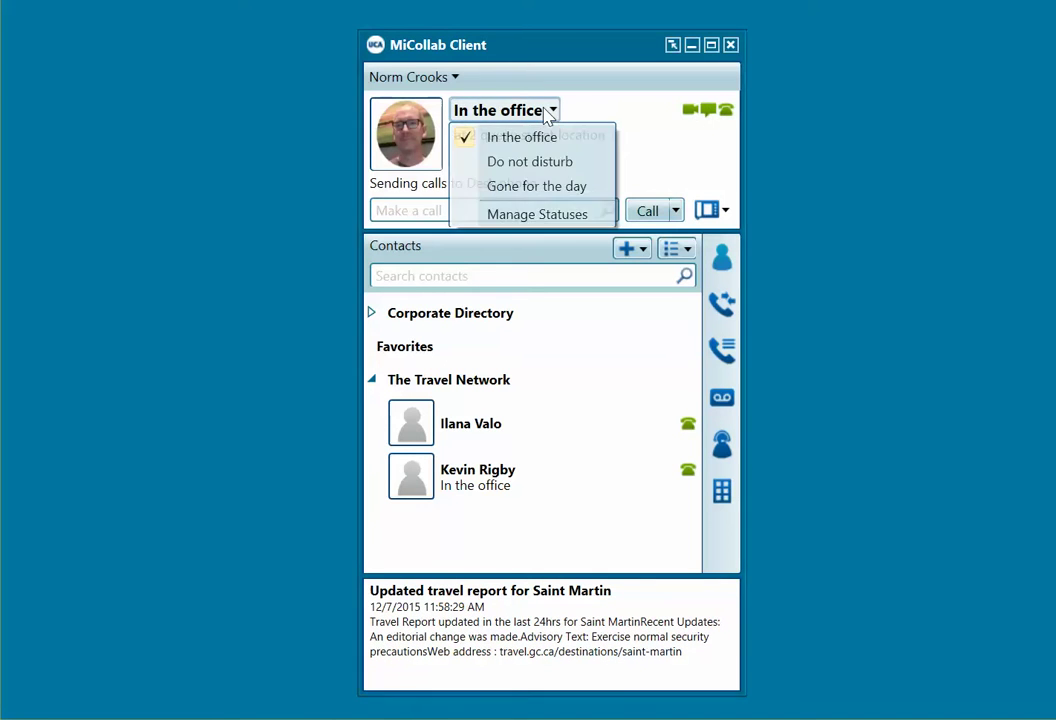
{"action": "left_click", "coordinate": [522, 164]}
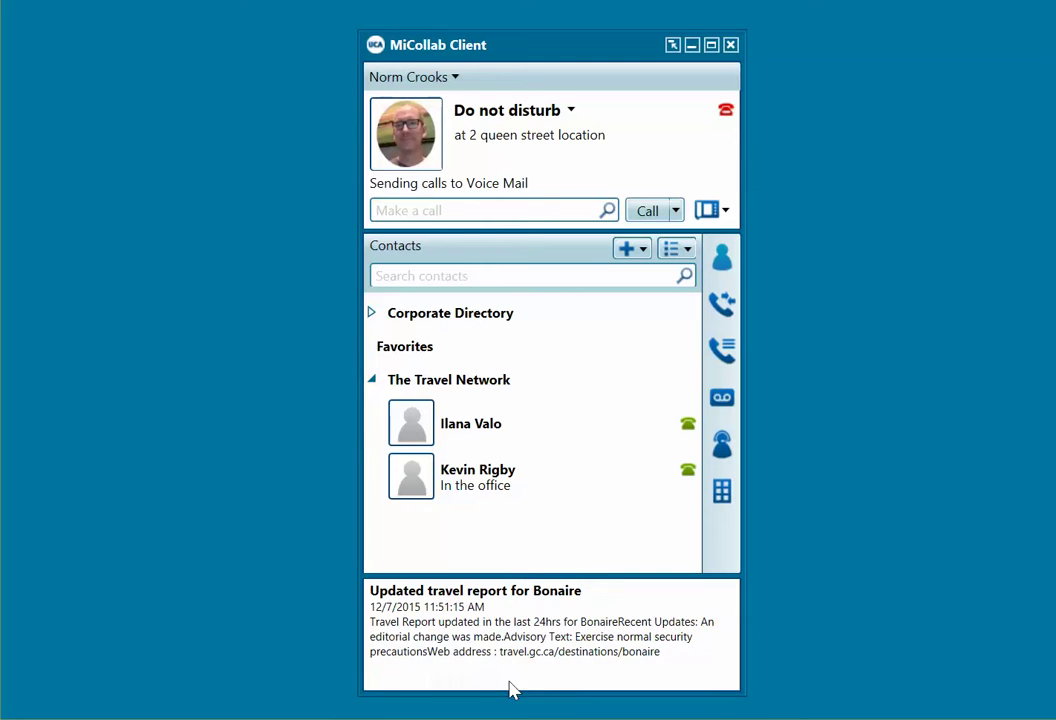
{"action": "left_click", "coordinate": [571, 112]}
{"action": "left_click", "coordinate": [530, 138]}
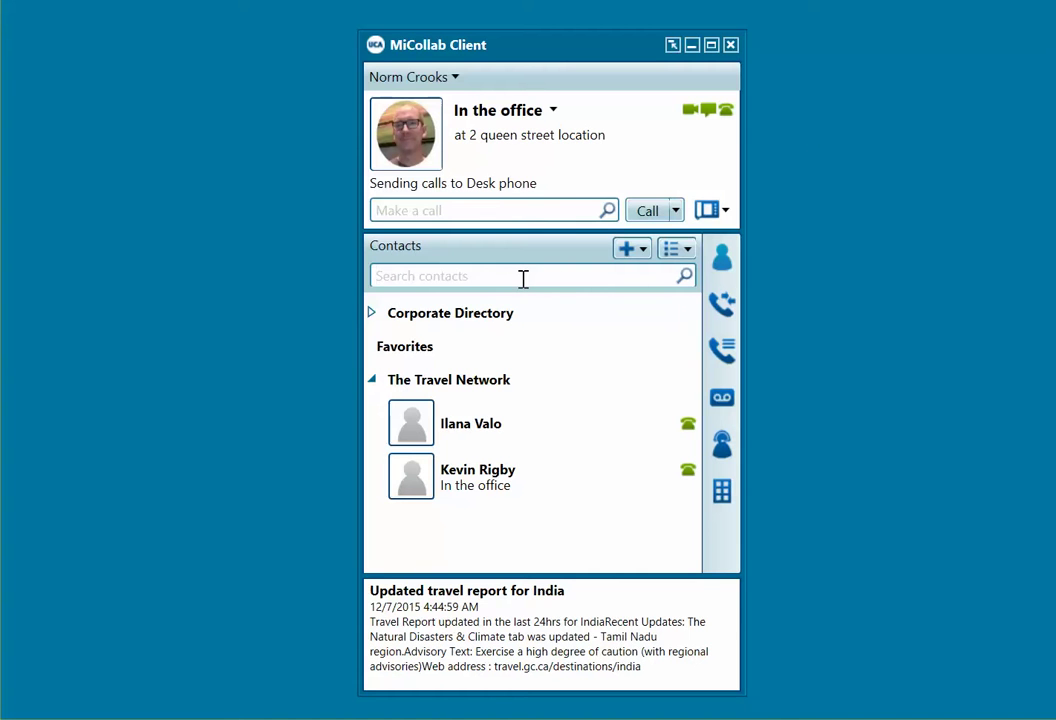
Step: Find a colleague by name search and place a desk-phone call to them
{"action": "type", "text": "shau"}
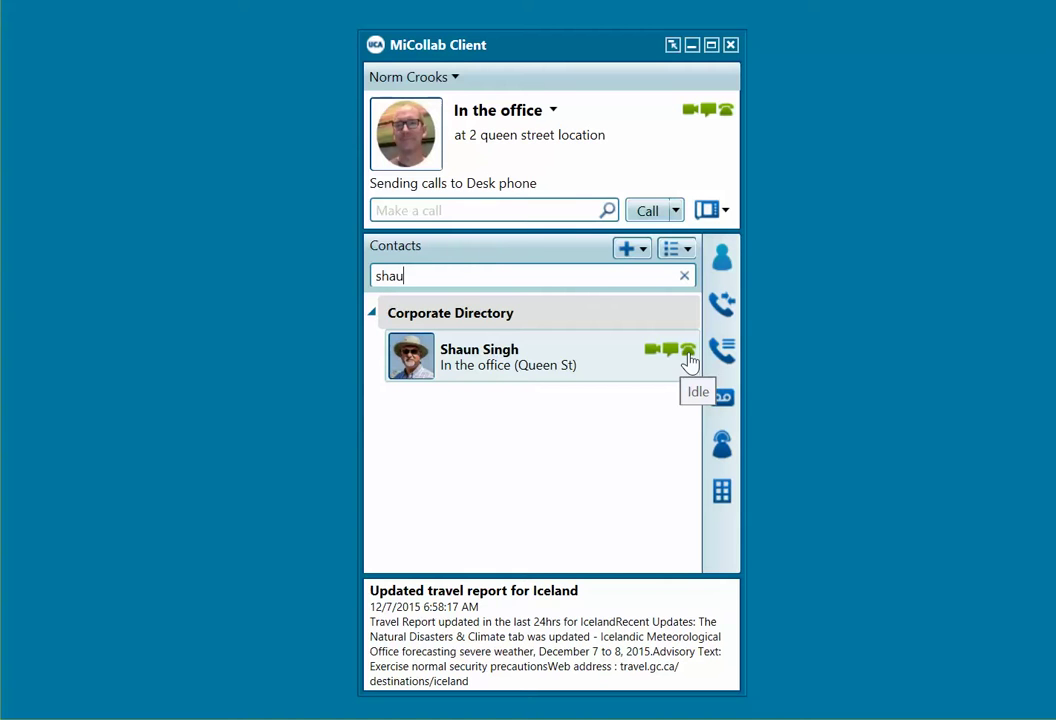
{"action": "left_click", "coordinate": [688, 352]}
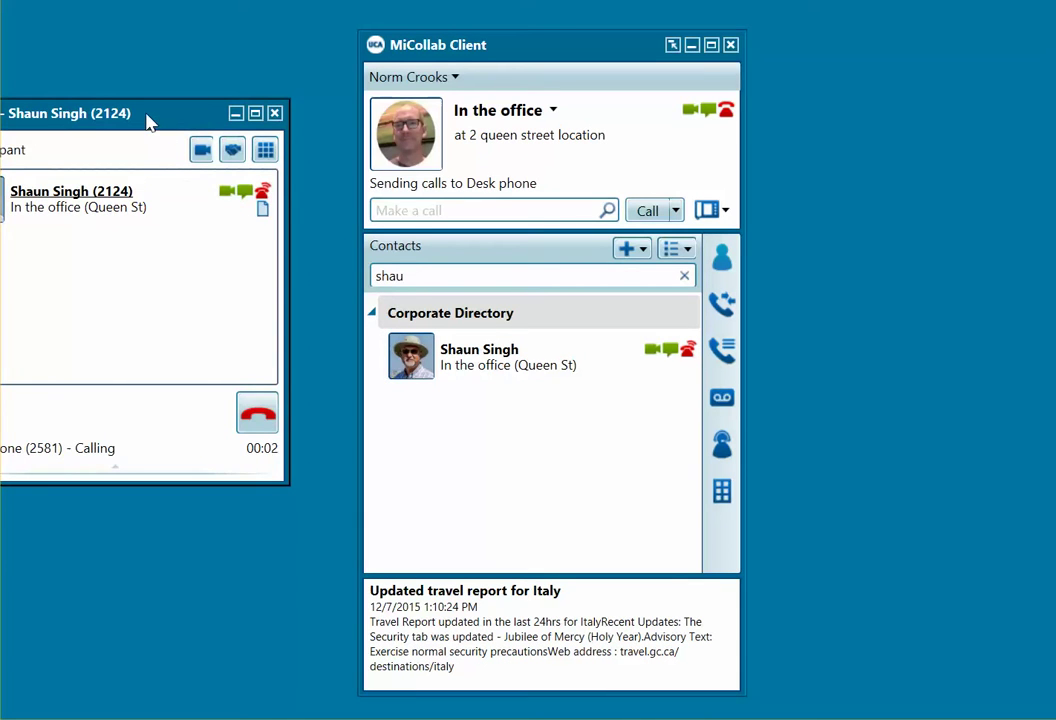
{"action": "left_click_drag", "start_coordinate": [149, 124], "coordinate": [257, 148]}
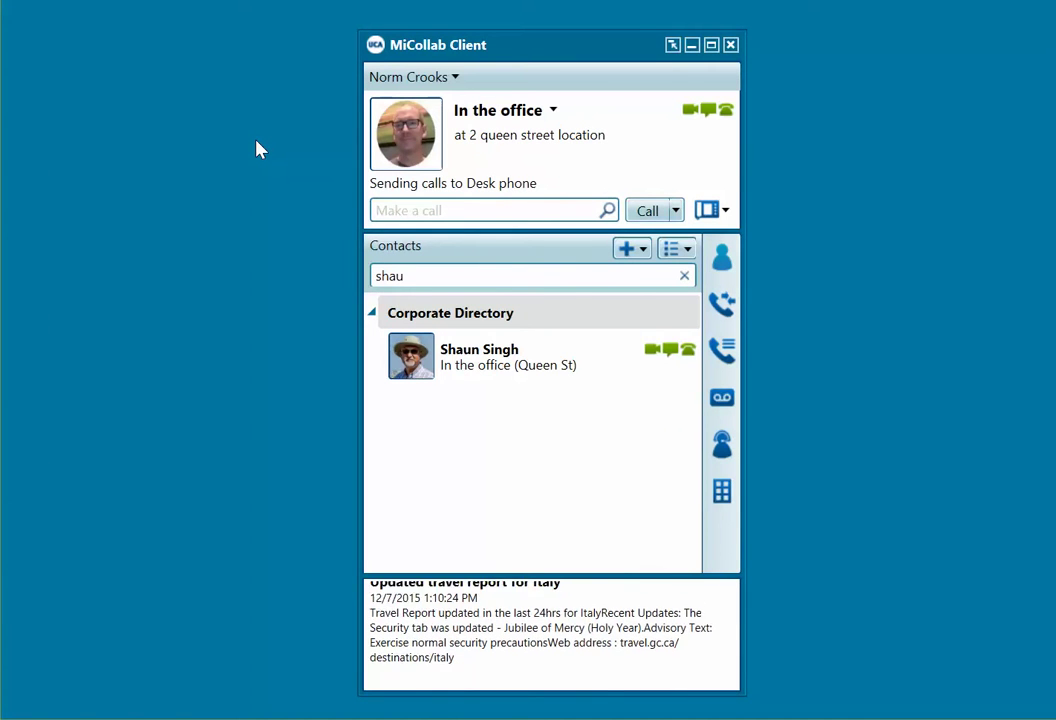
Step: Open a chat with the found contact, close it, and clear the contact search
{"action": "left_click", "coordinate": [670, 355]}
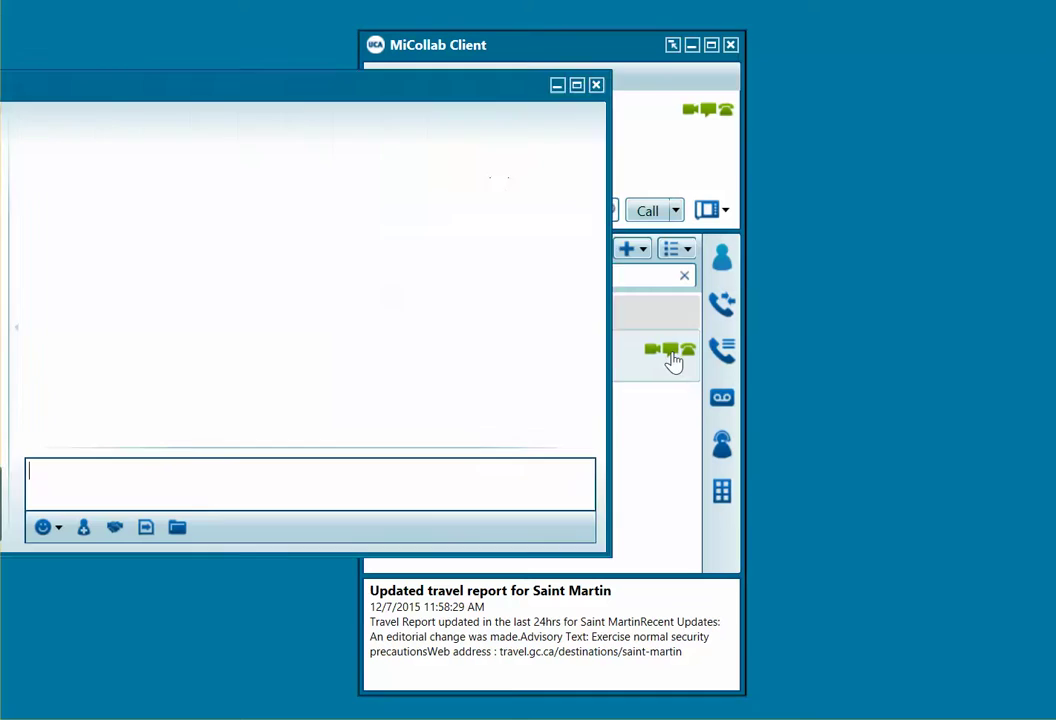
{"action": "left_click_drag", "start_coordinate": [211, 91], "coordinate": [460, 85]}
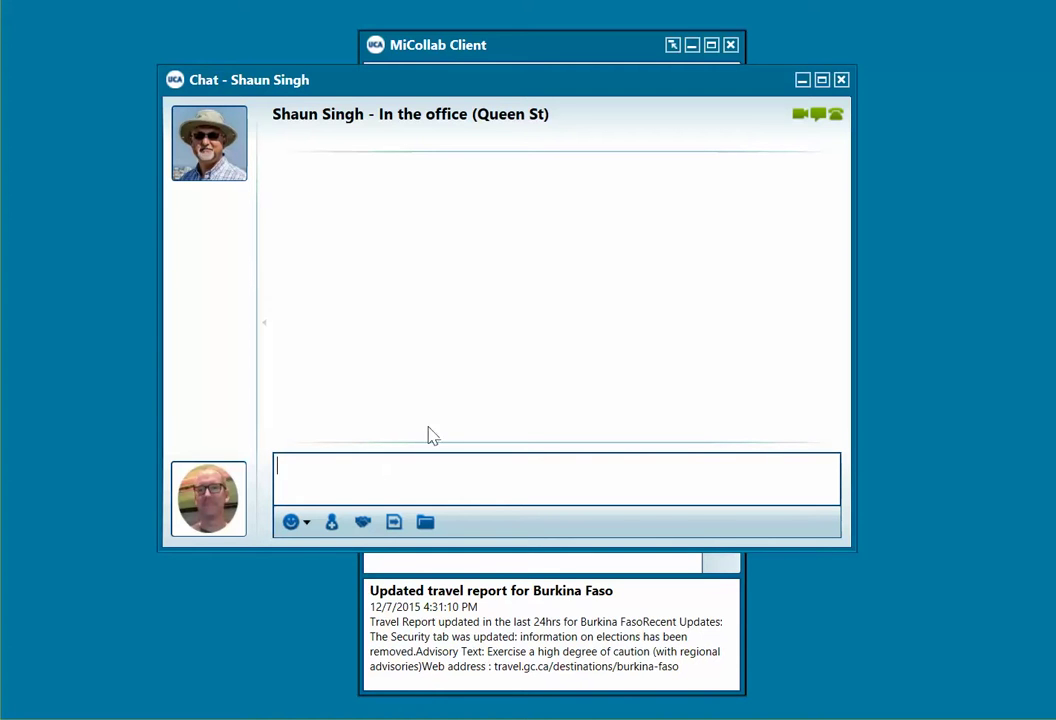
{"action": "left_click", "coordinate": [841, 79]}
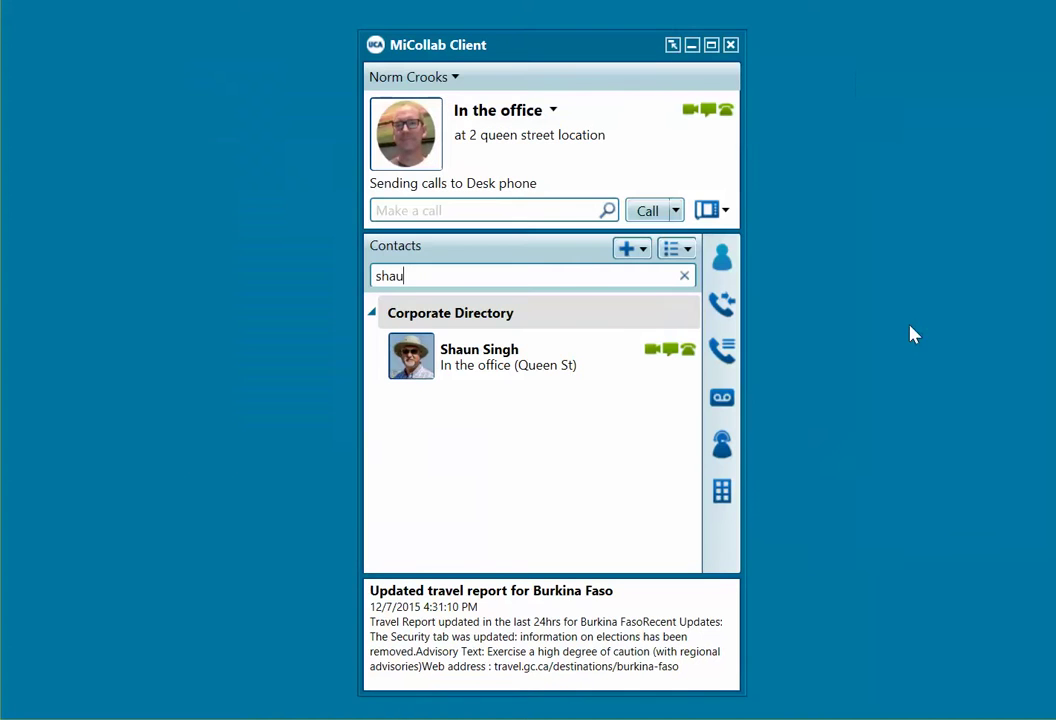
{"action": "left_click", "coordinate": [685, 276]}
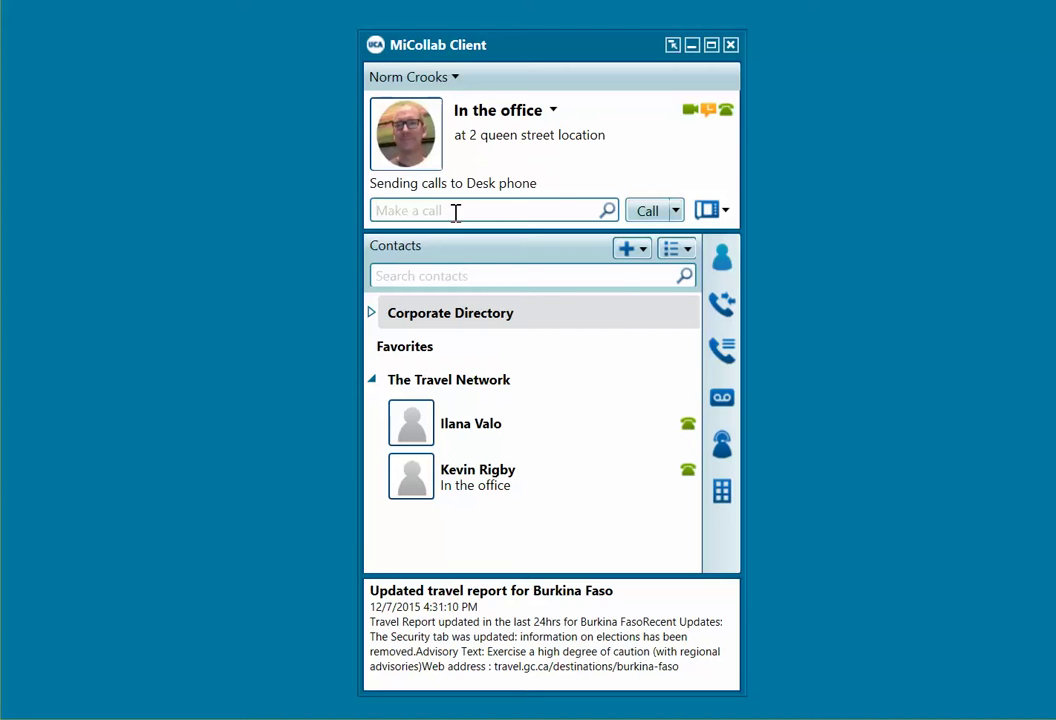
Step: Place a desk-phone test call to an outside phone number, then close the call window
{"action": "type", "text": "shau"}
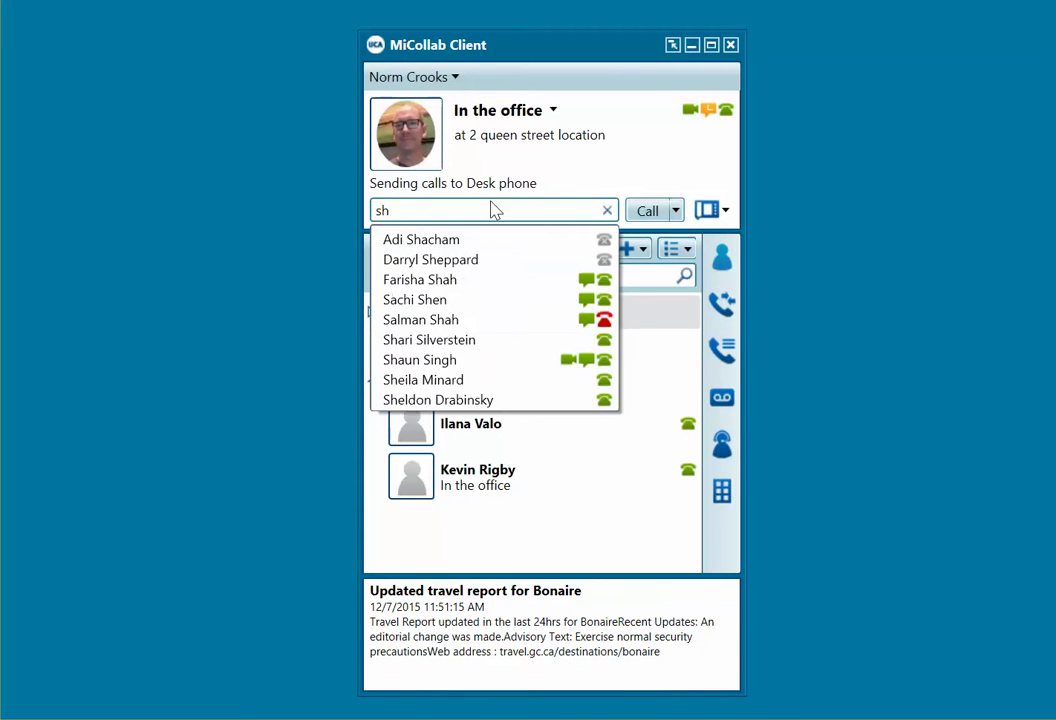
{"action": "key", "text": "BackSpace"}
{"action": "key", "text": "BackSpace"}
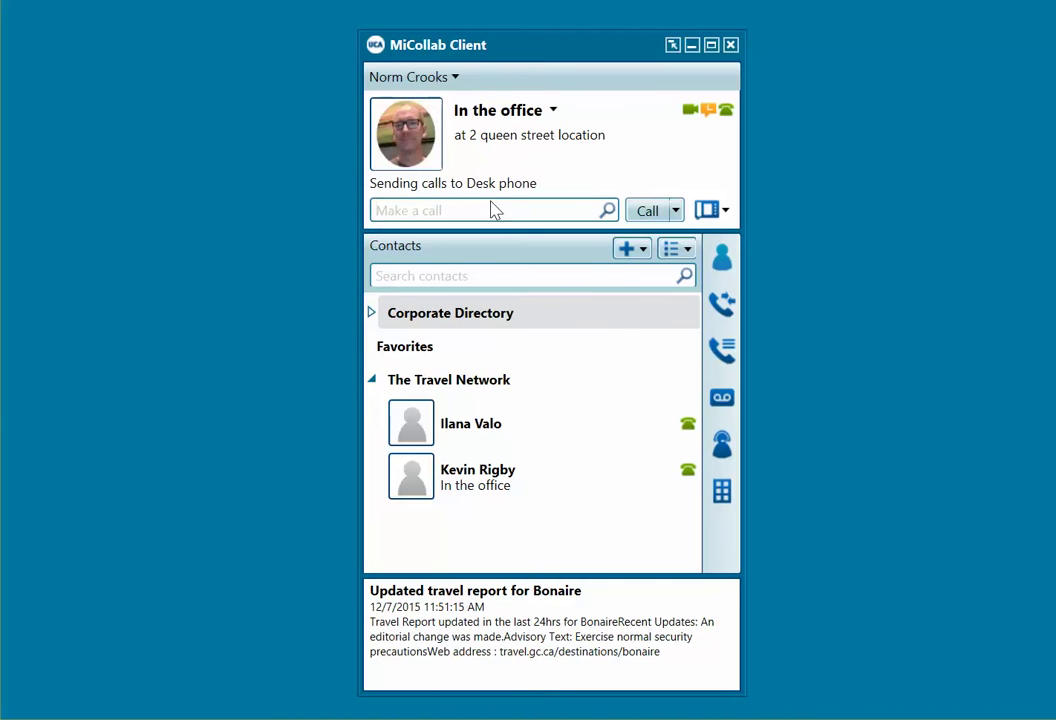
{"action": "type", "text": "9416"}
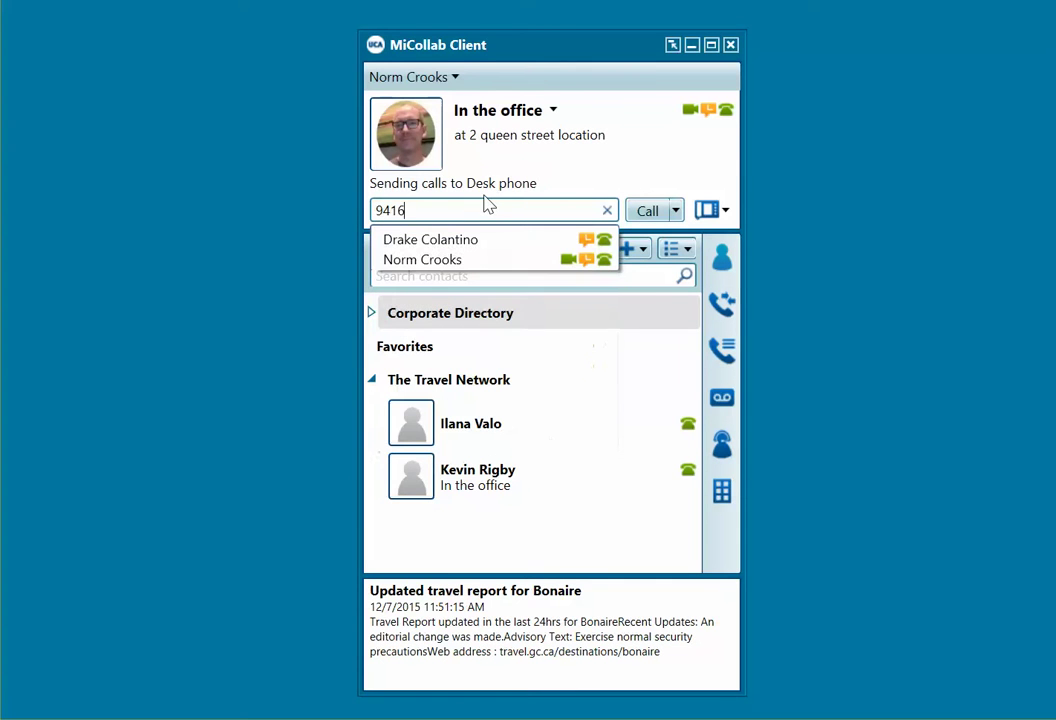
{"action": "type", "text": "555"}
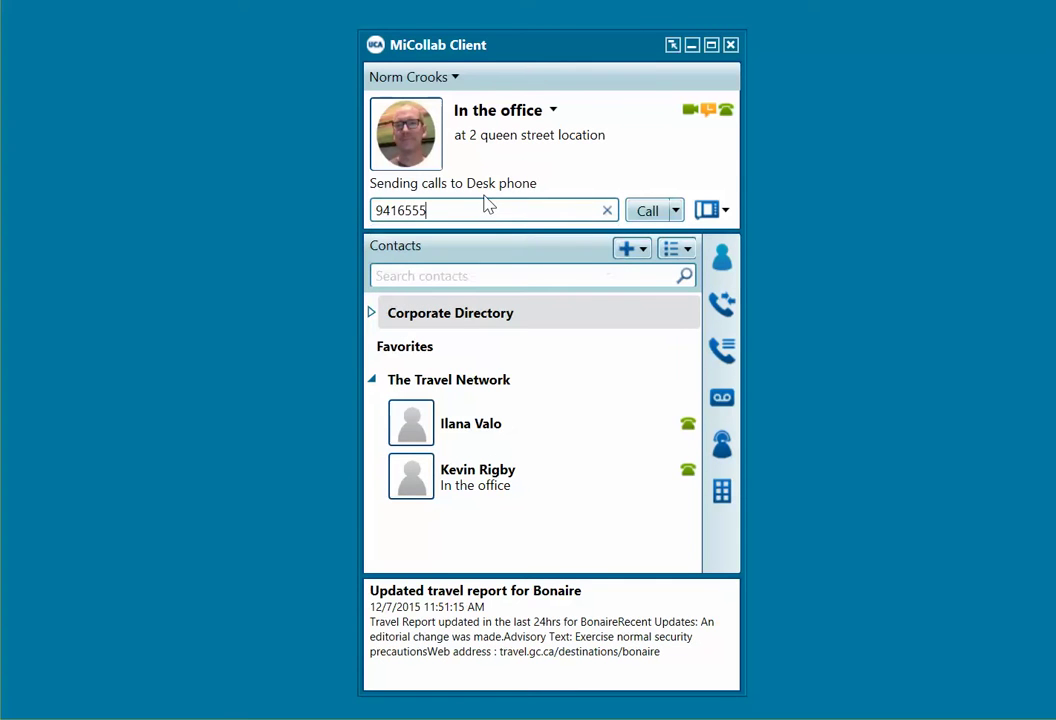
{"action": "type", "text": "1111"}
{"action": "left_click", "coordinate": [641, 219]}
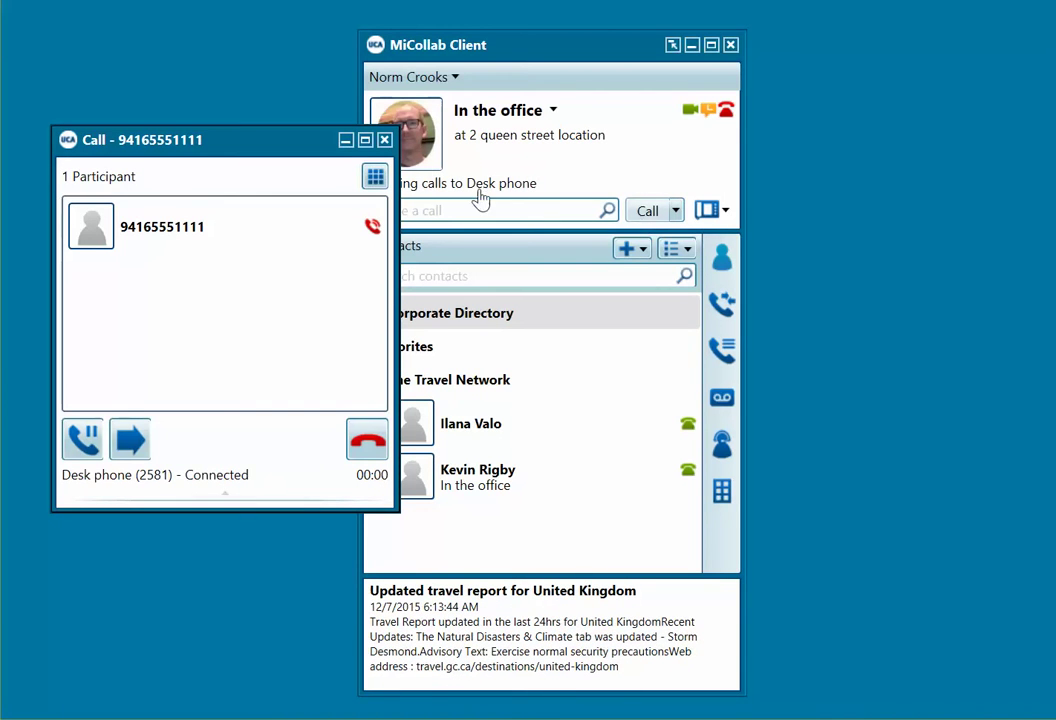
{"action": "left_click", "coordinate": [384, 140]}
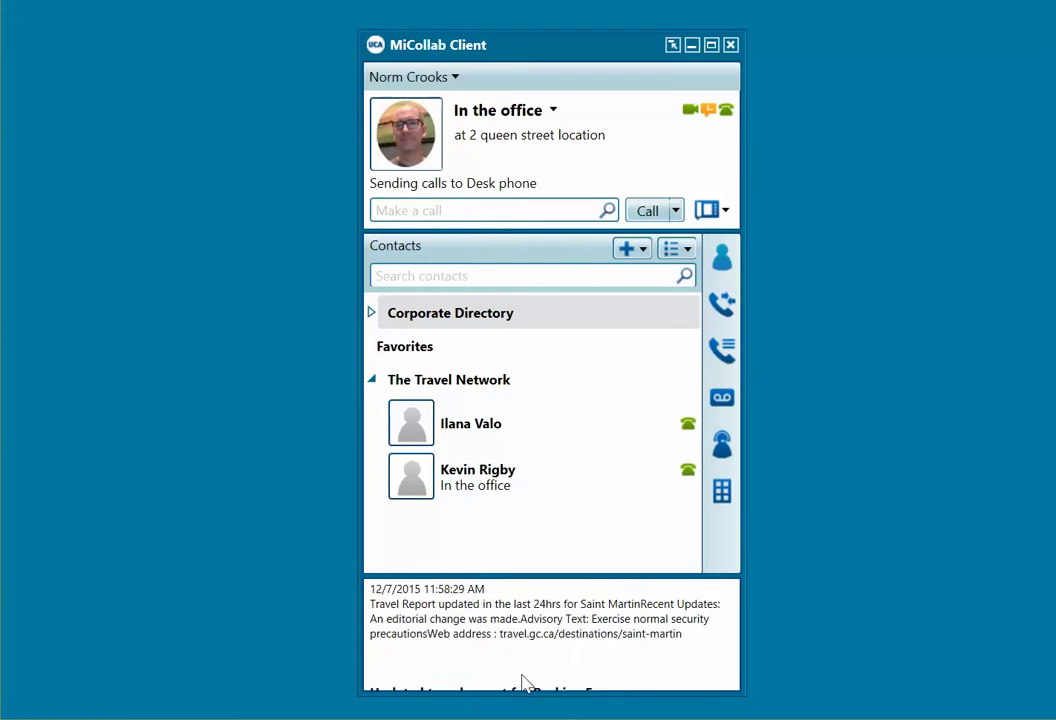
{"action": "left_click", "coordinate": [676, 211]}
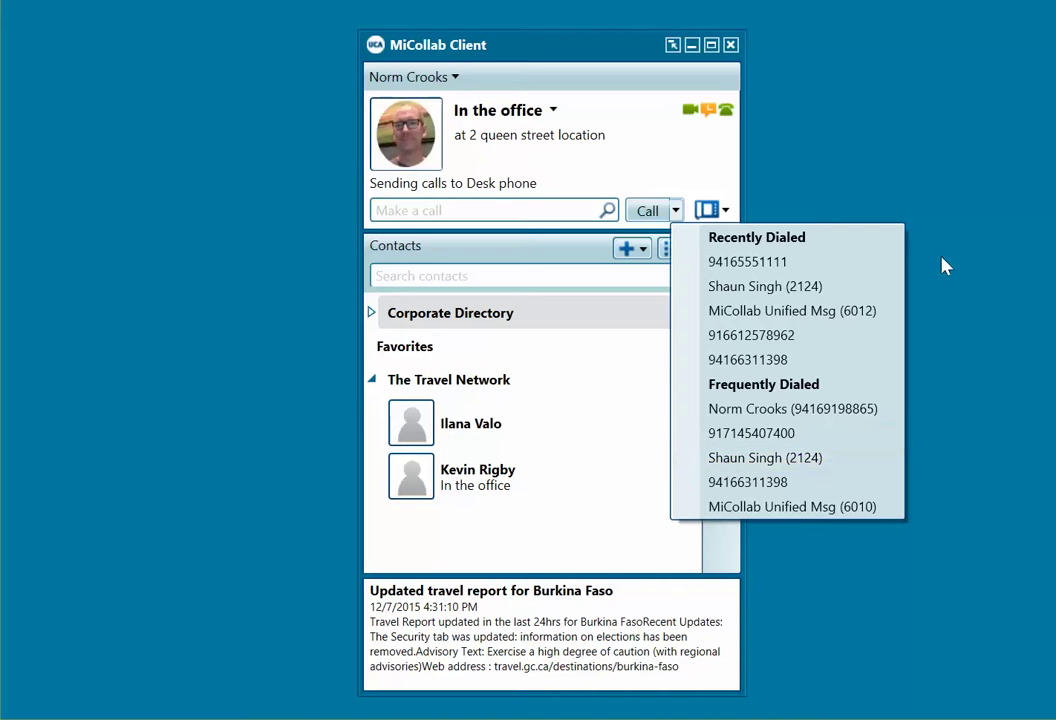
{"action": "left_click", "coordinate": [983, 233]}
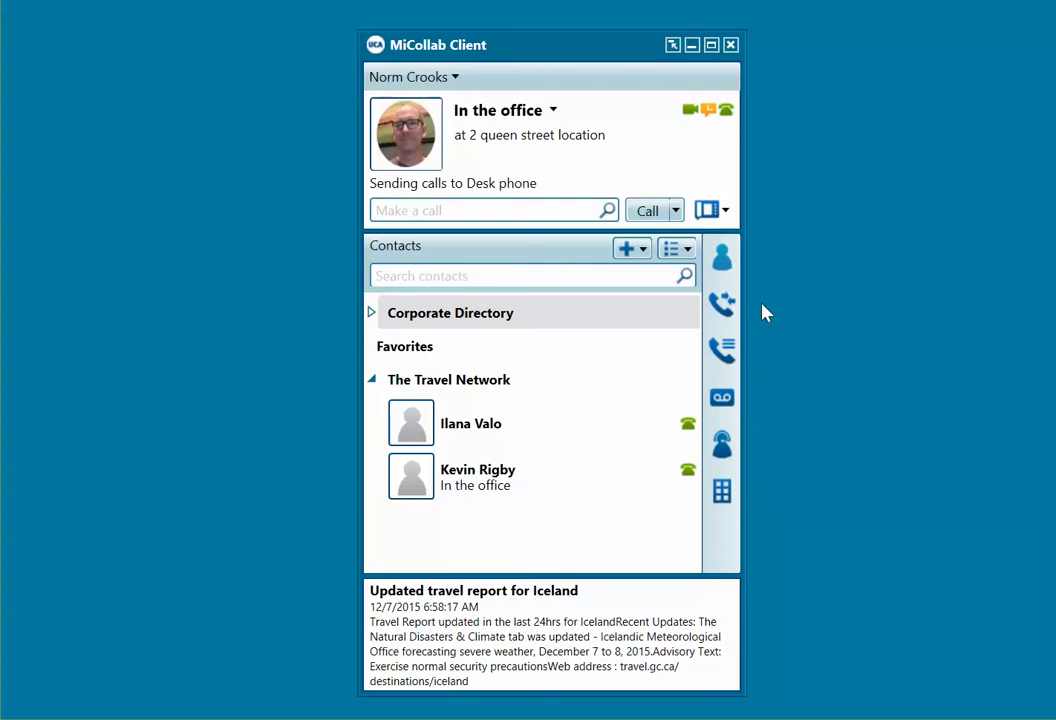
Step: Filter Call History to missed calls, then go to voicemail messages, where the PIN change prompt appears
{"action": "left_click", "coordinate": [719, 308]}
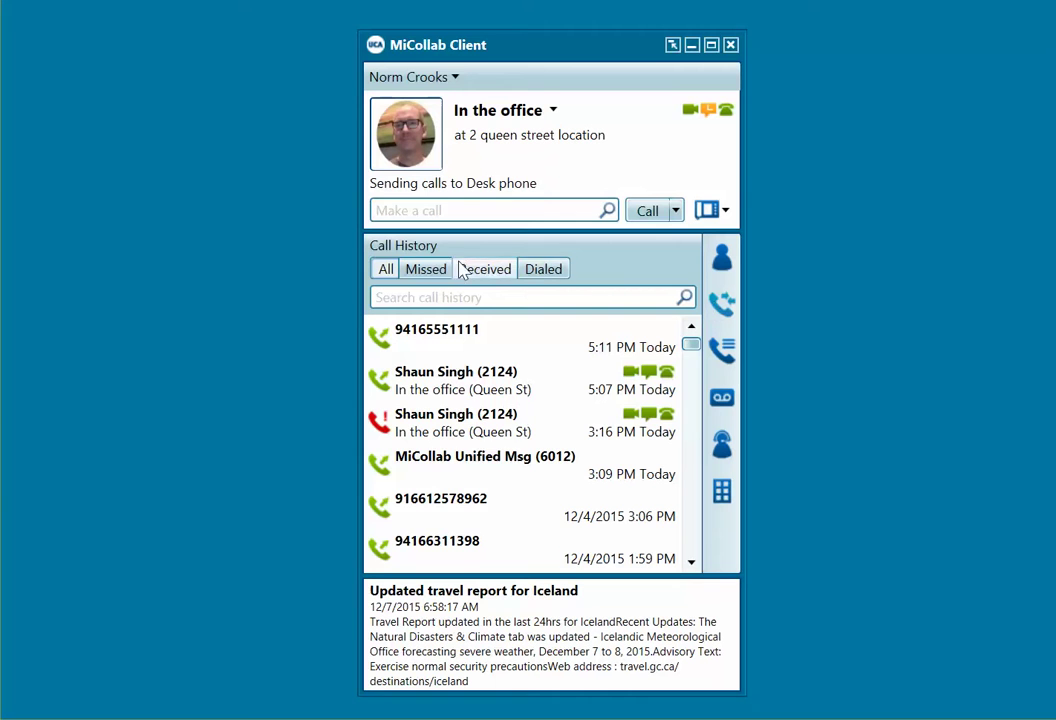
{"action": "left_click", "coordinate": [426, 272]}
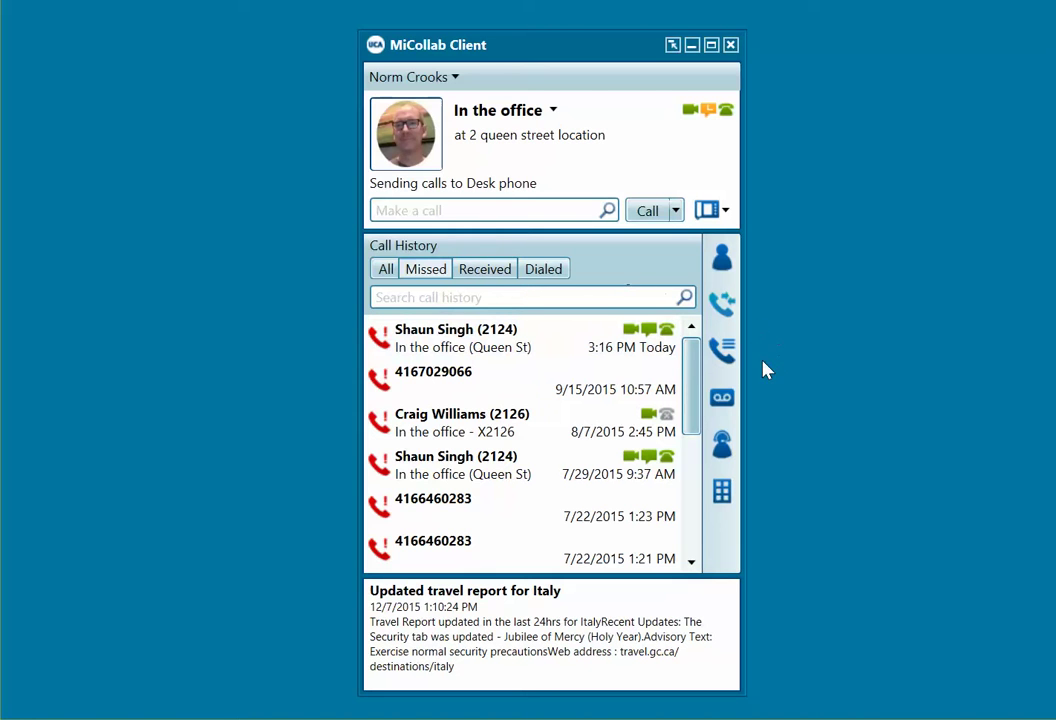
{"action": "left_click", "coordinate": [720, 402]}
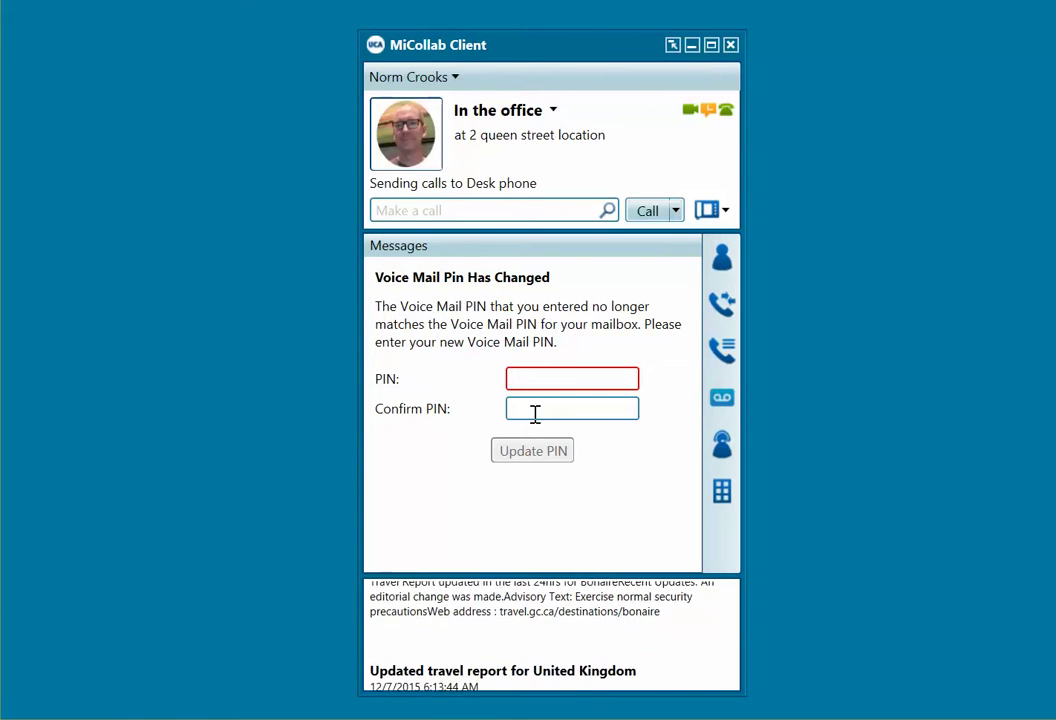
Step: Enter the new voicemail PIN, confirm it and apply the update
{"action": "left_click", "coordinate": [520, 378]}
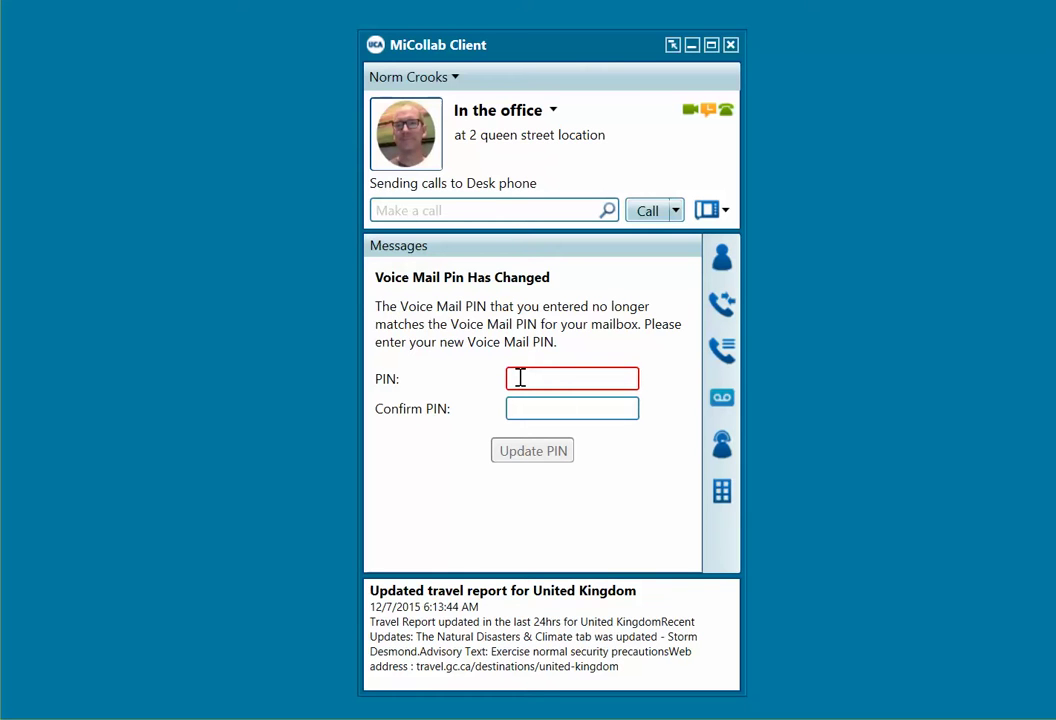
{"action": "type", "text": "1234"}
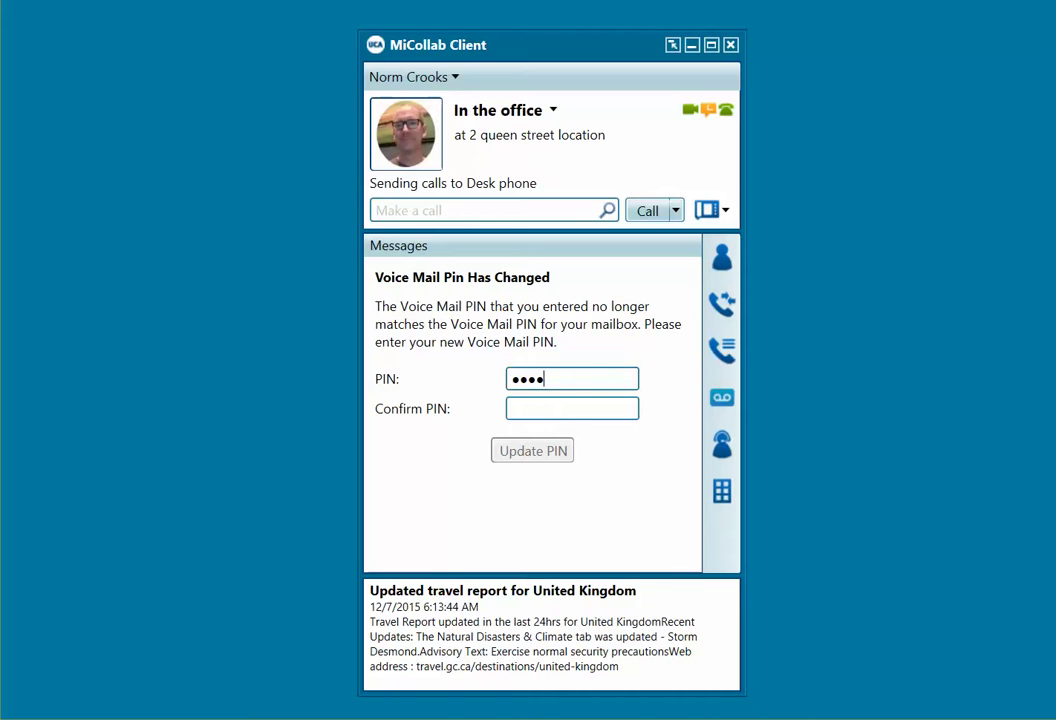
{"action": "type", "text": "1234"}
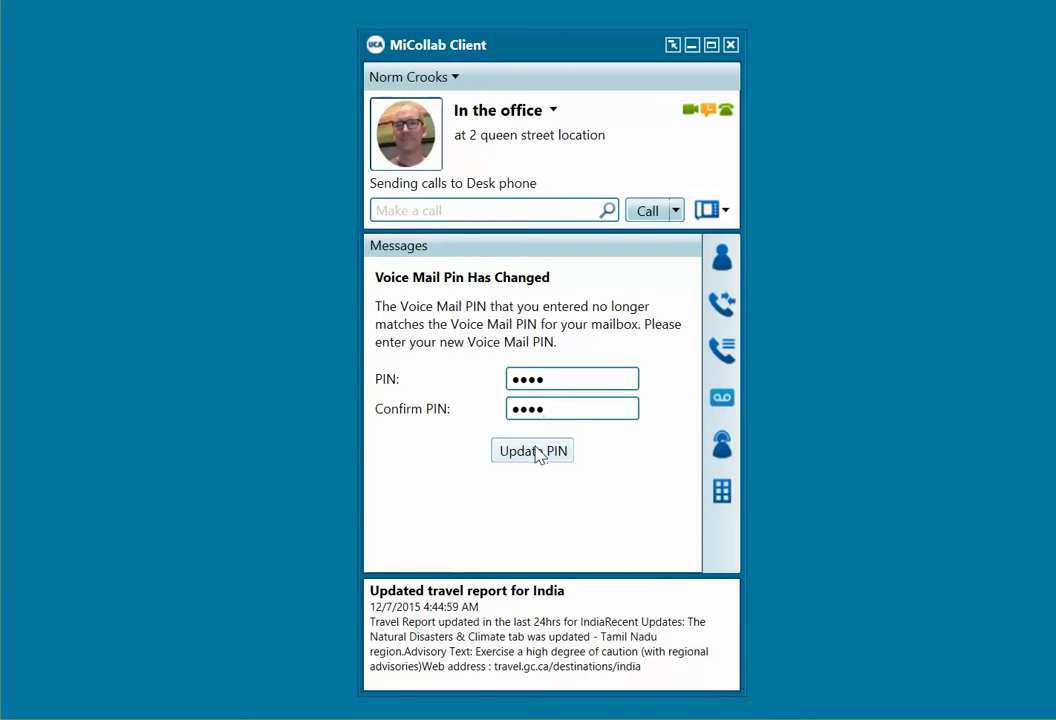
{"action": "left_click", "coordinate": [537, 452]}
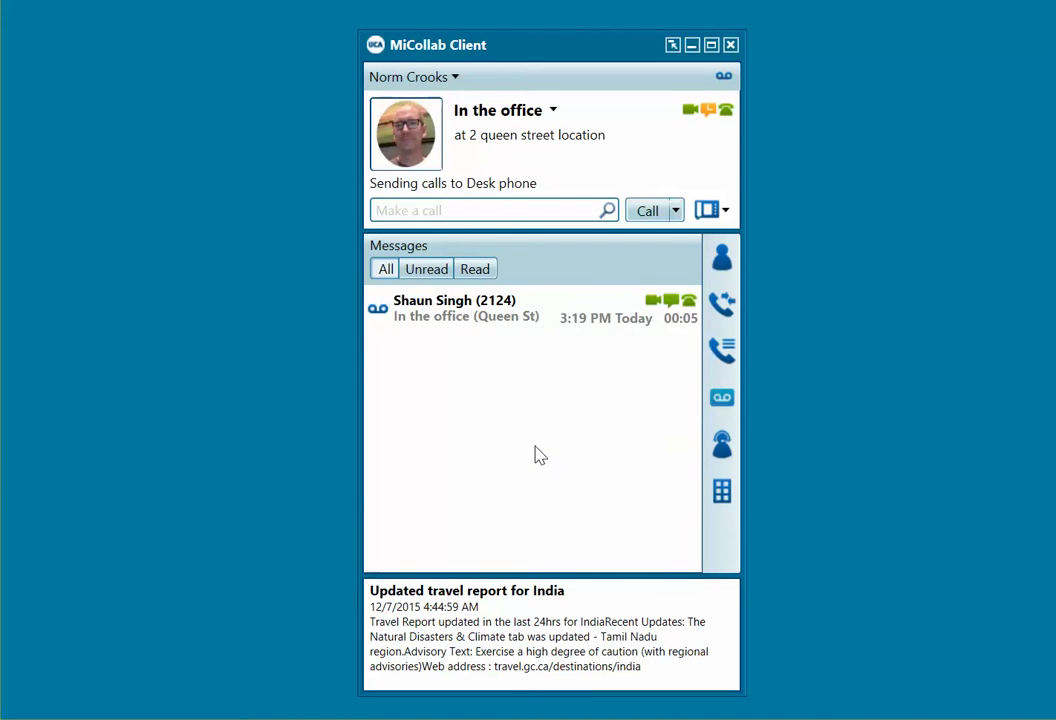
Step: Select the contact's 5-second voicemail and play it through the PC speakers
{"action": "left_click", "coordinate": [476, 318]}
{"action": "right_click", "coordinate": [476, 318]}
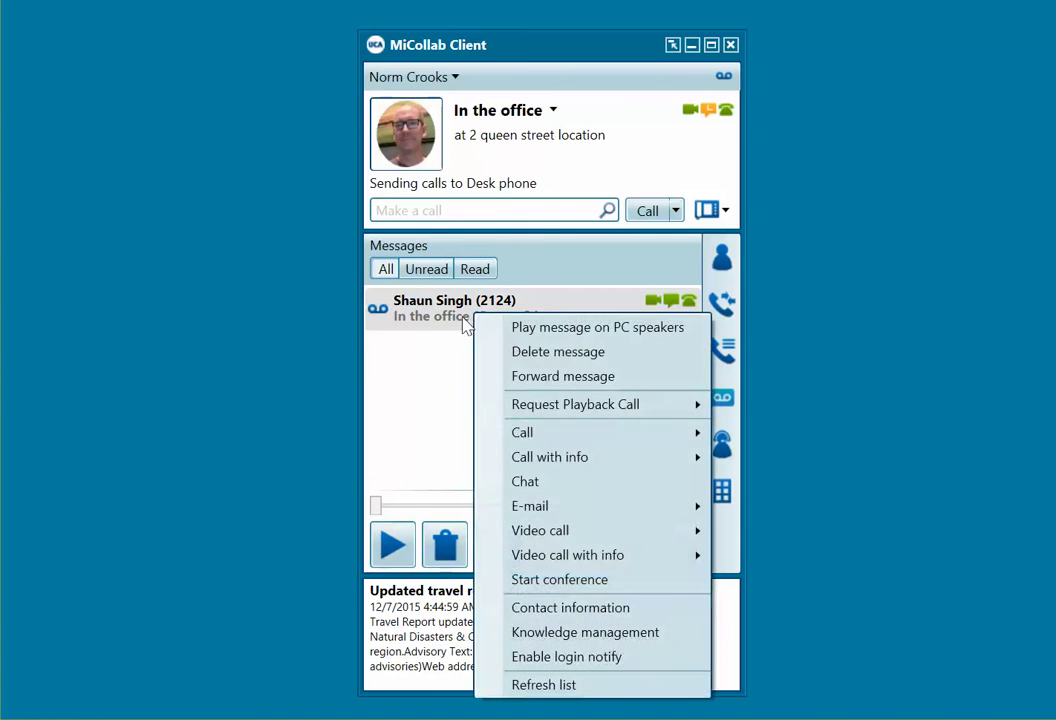
{"action": "left_click", "coordinate": [384, 393]}
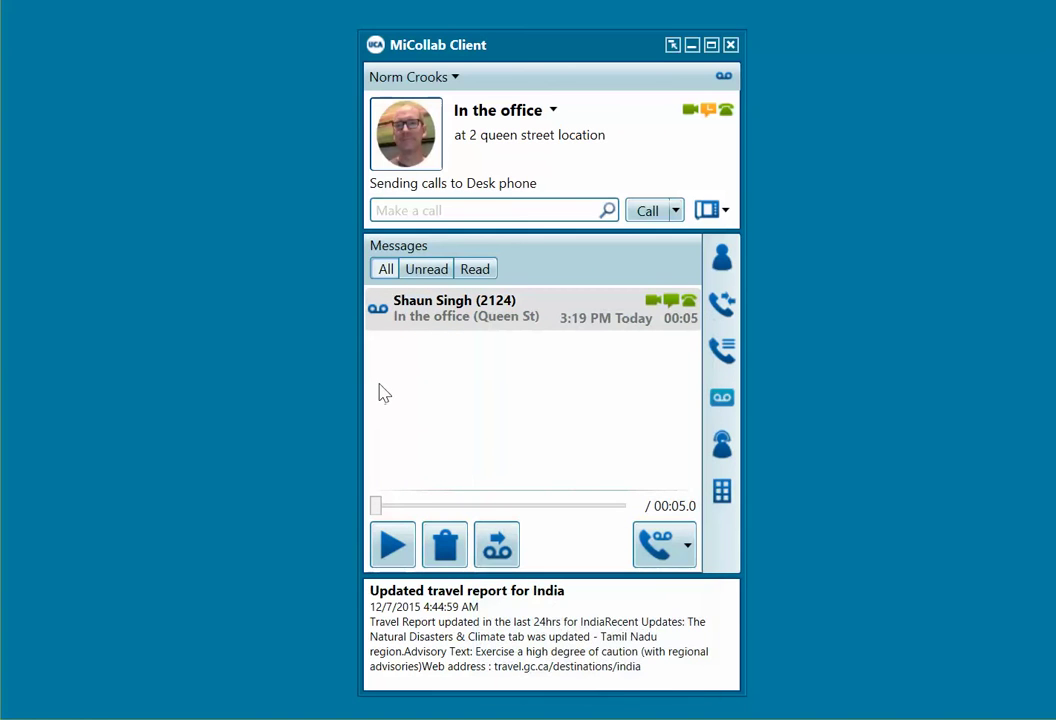
{"action": "left_click", "coordinate": [395, 547]}
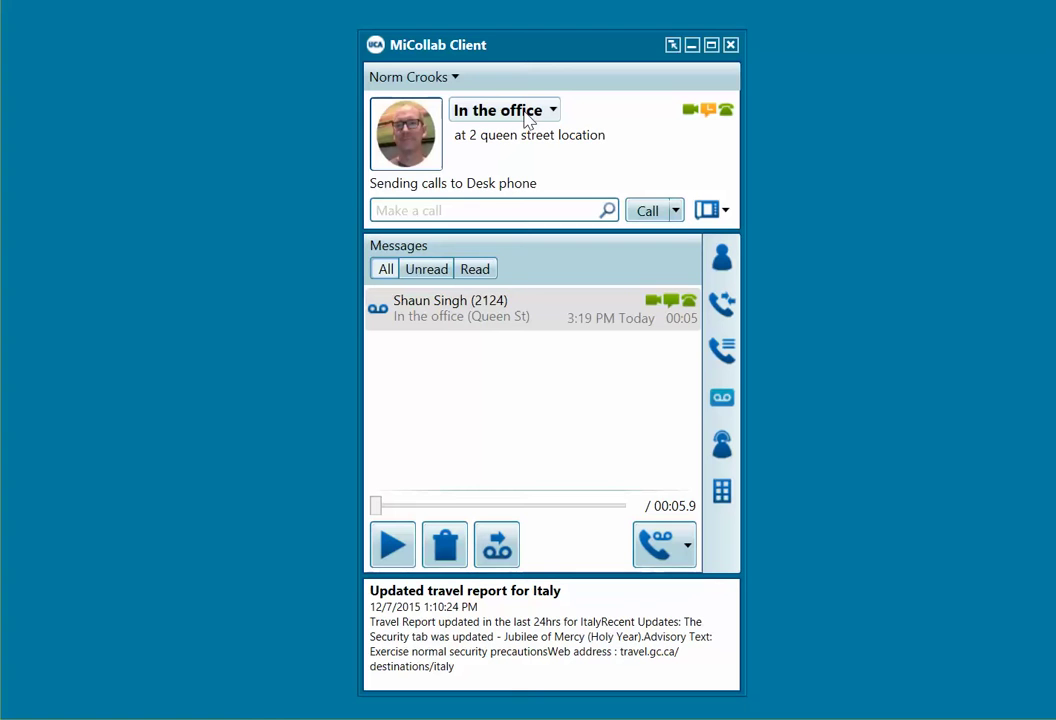
Step: Route In the office calls to Voice Mail (6000) and save the status
{"action": "left_click", "coordinate": [476, 188]}
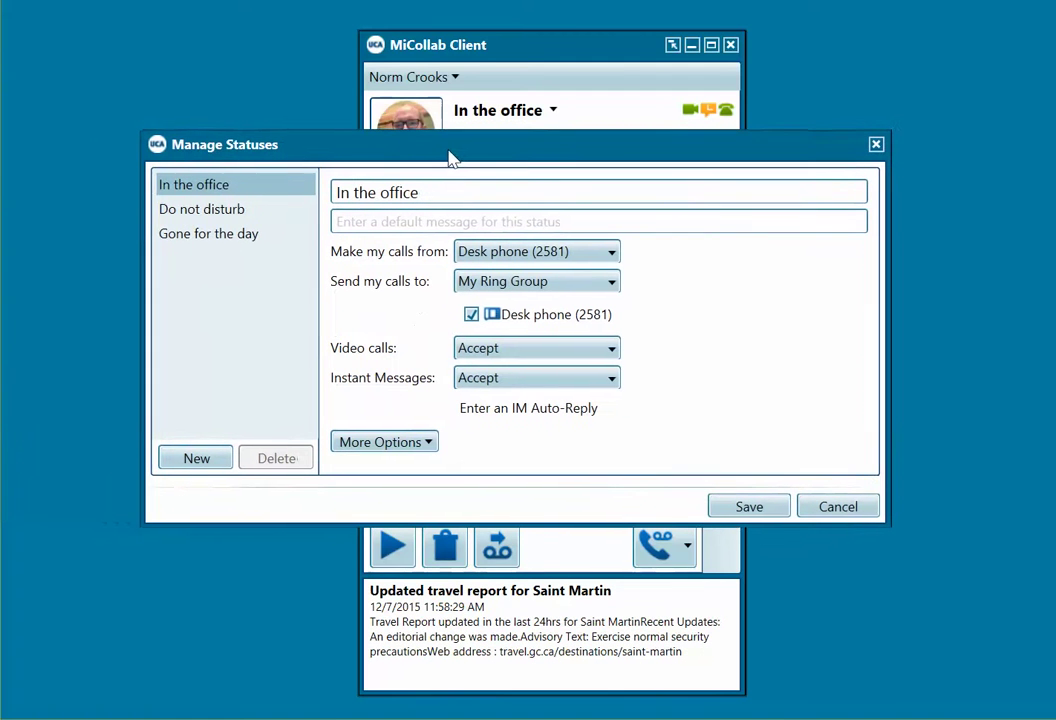
{"action": "left_click", "coordinate": [612, 283]}
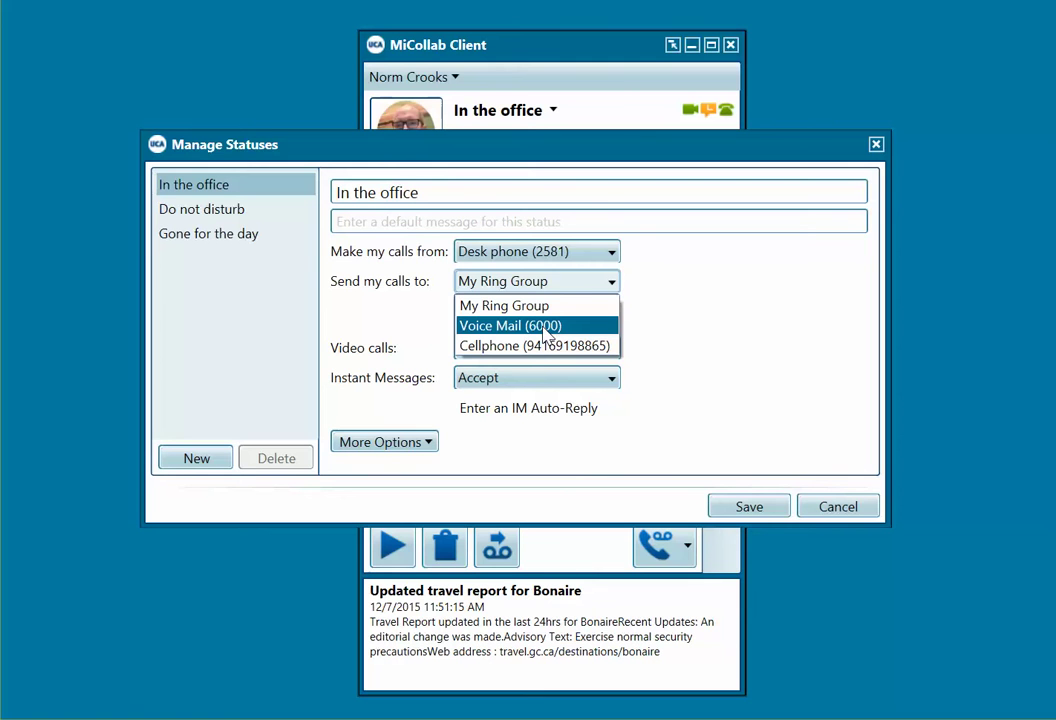
{"action": "left_click", "coordinate": [545, 326]}
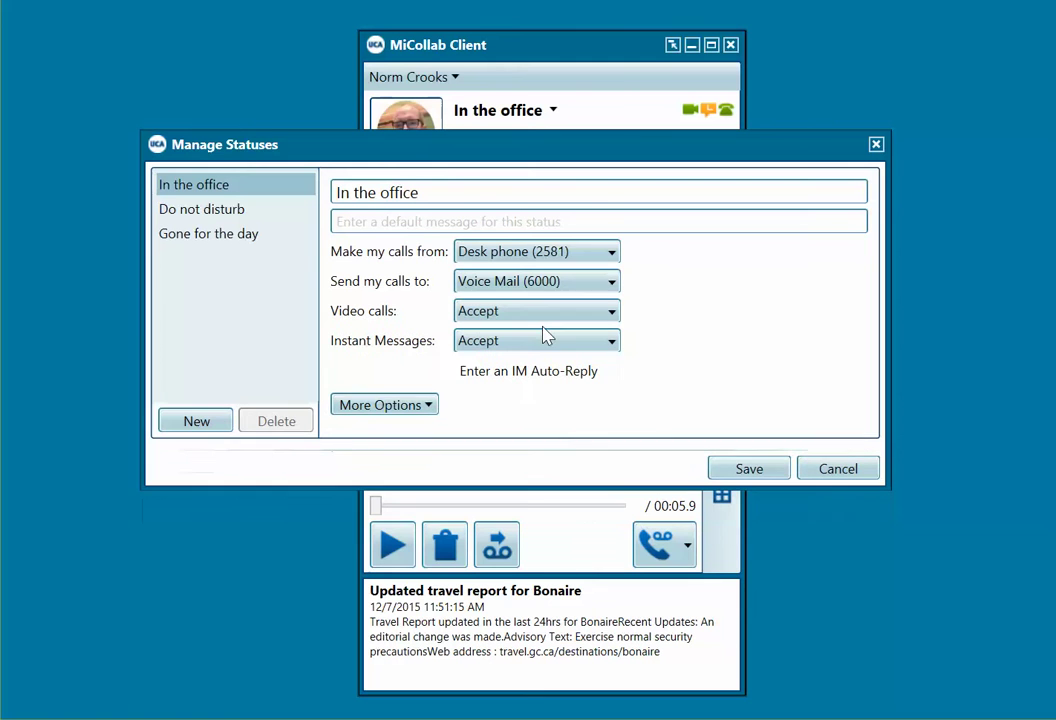
{"action": "left_click", "coordinate": [749, 469]}
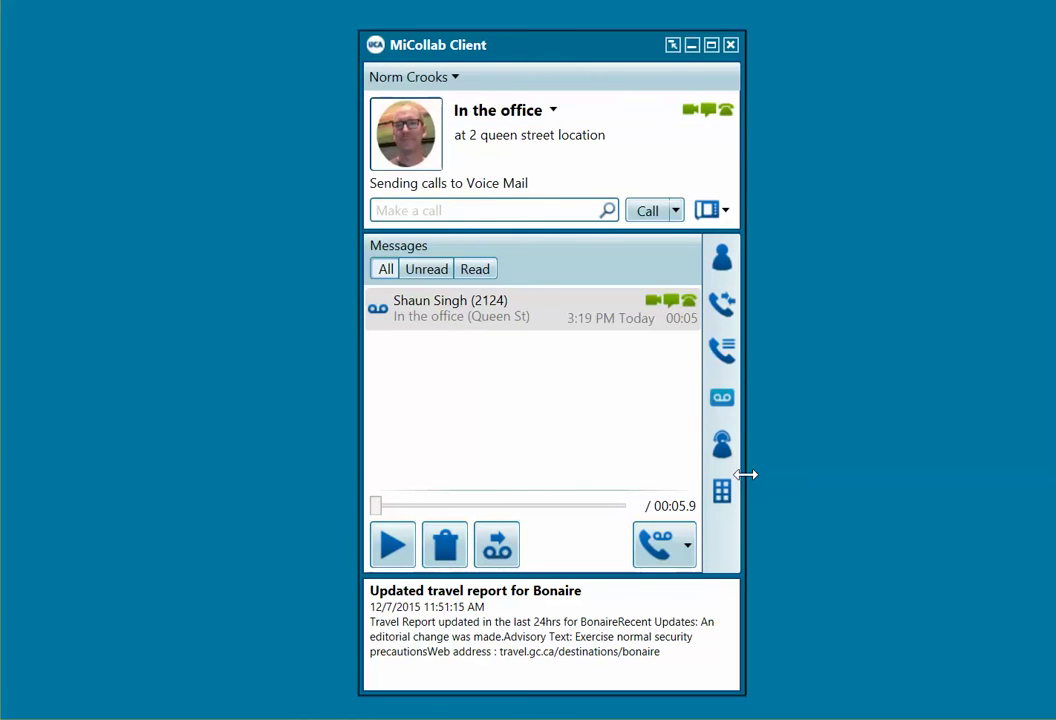
Step: Route In the office calls to My Ring Group including Desk phone (2581) and save
{"action": "left_click", "coordinate": [476, 190]}
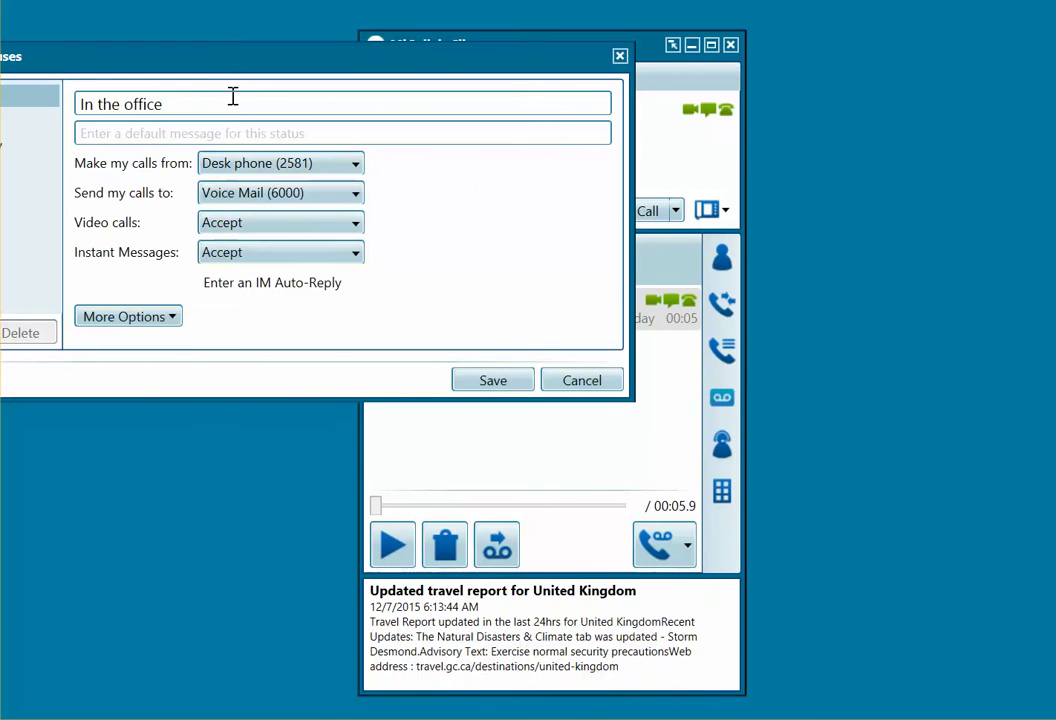
{"action": "left_click_drag", "start_coordinate": [222, 68], "coordinate": [429, 112]}
{"action": "left_click", "coordinate": [528, 240]}
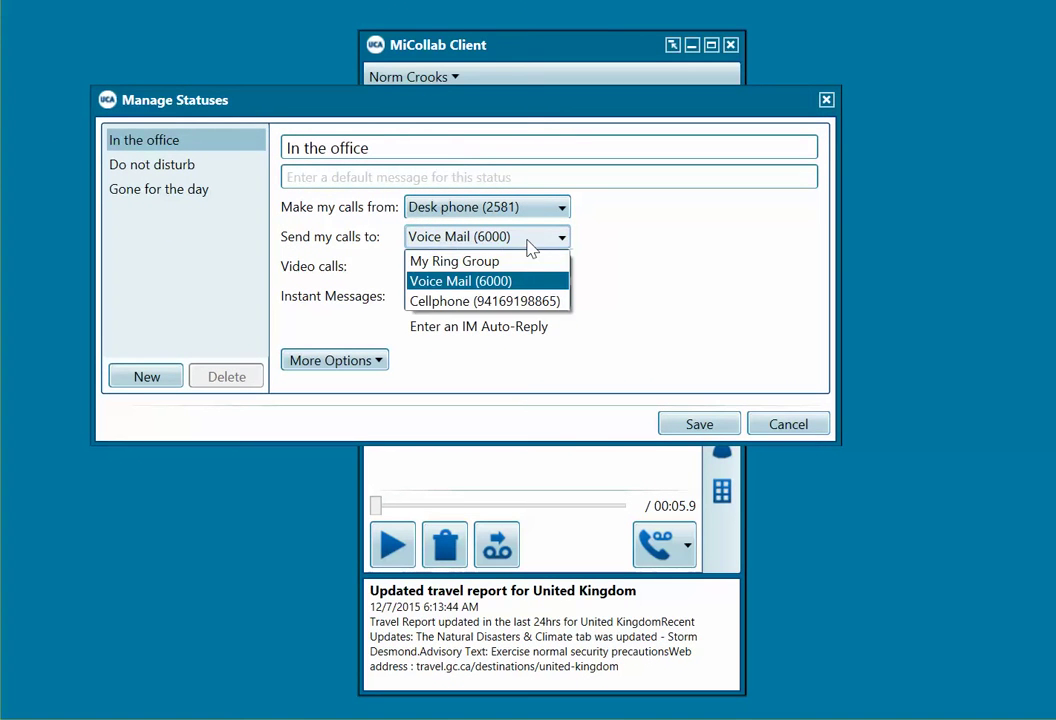
{"action": "left_click", "coordinate": [512, 262]}
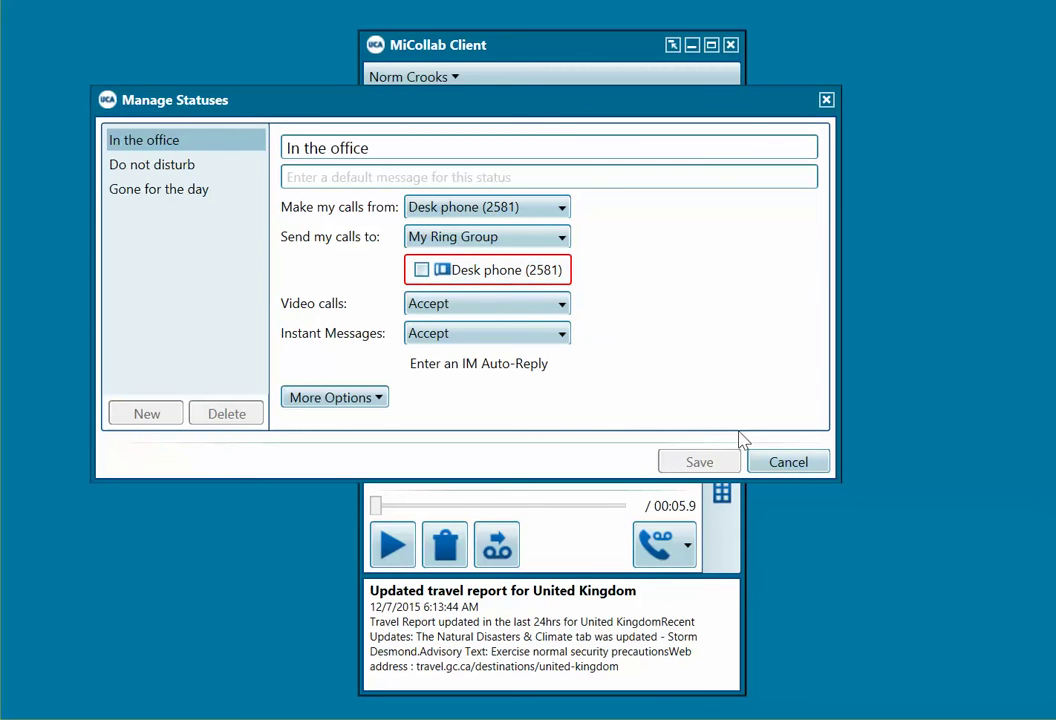
{"action": "left_click", "coordinate": [553, 273]}
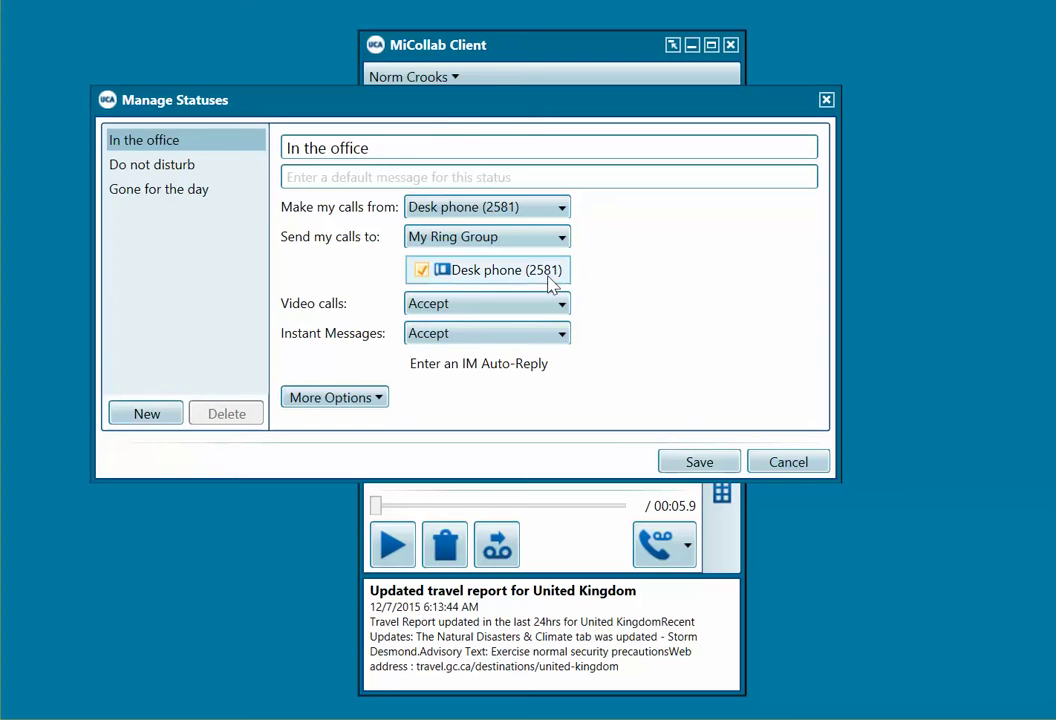
{"action": "left_click", "coordinate": [700, 472]}
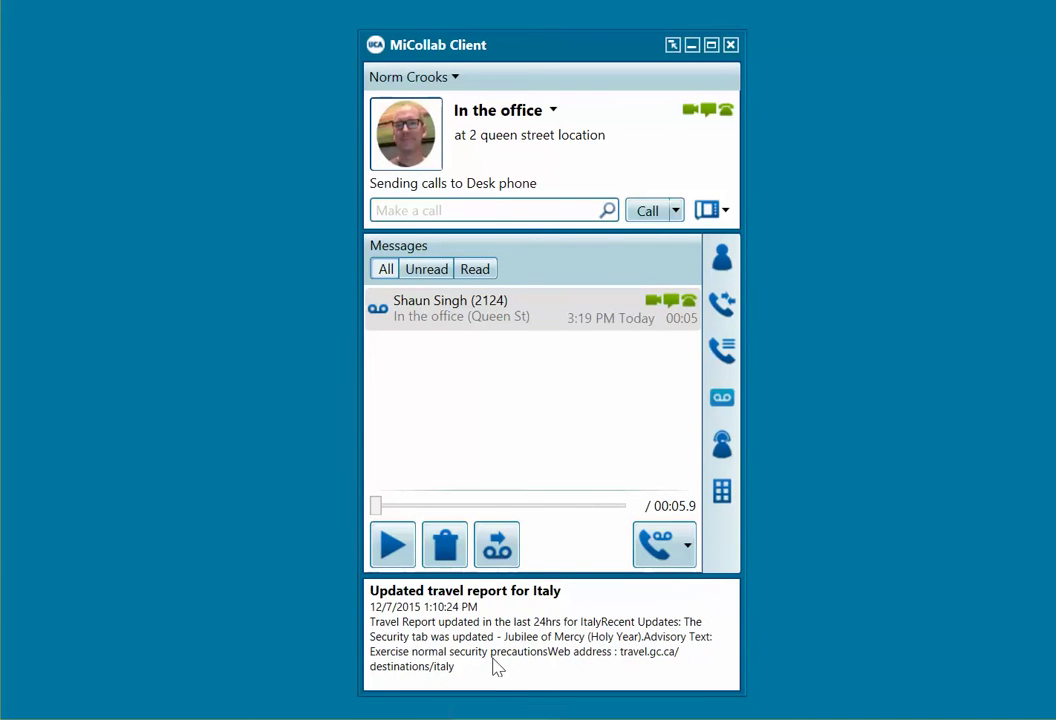
Step: In Manage account, add a phone number labelled Home, save it, and close the account window
{"action": "left_click", "coordinate": [455, 78]}
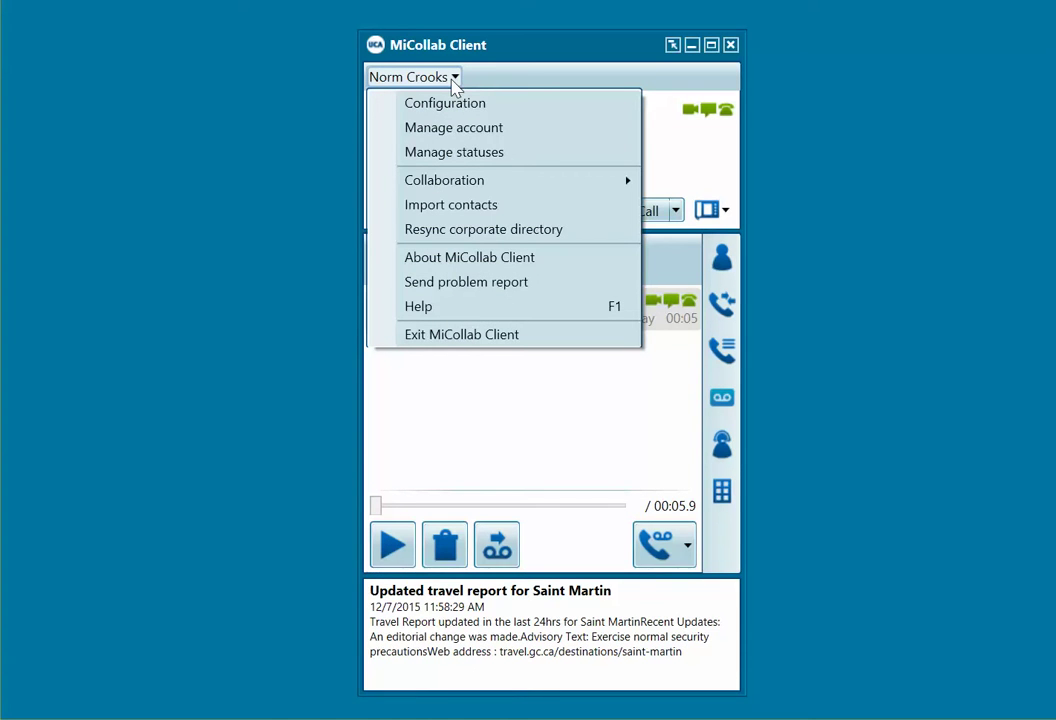
{"action": "left_click", "coordinate": [420, 128]}
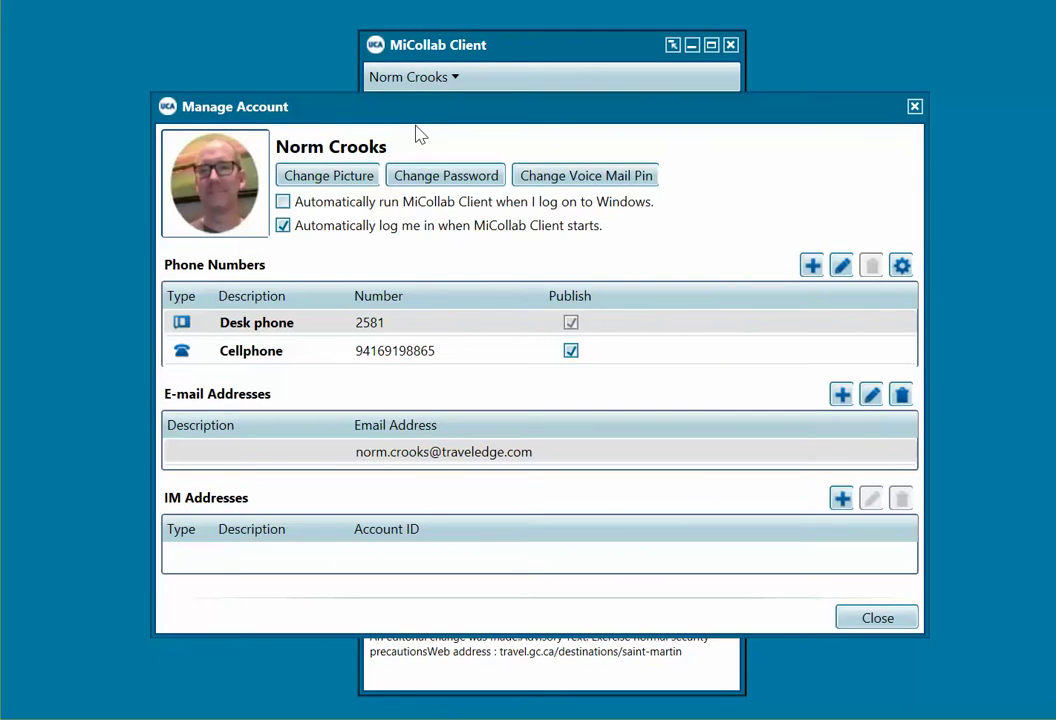
{"action": "left_click_drag", "start_coordinate": [416, 117], "coordinate": [412, 100]}
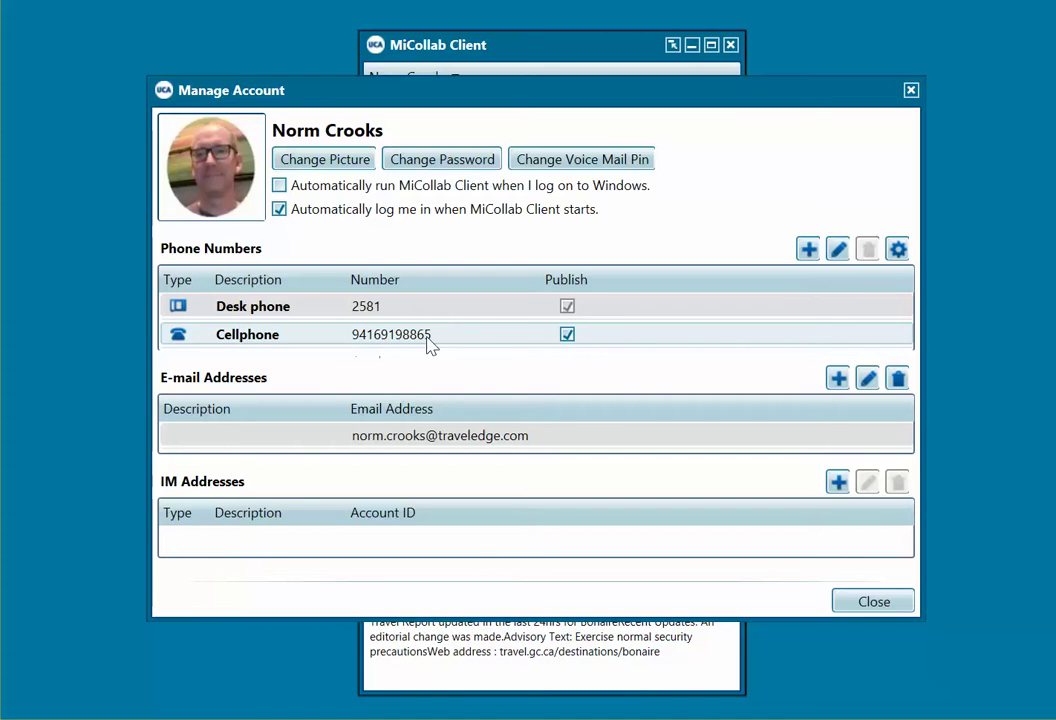
{"action": "left_click", "coordinate": [809, 250]}
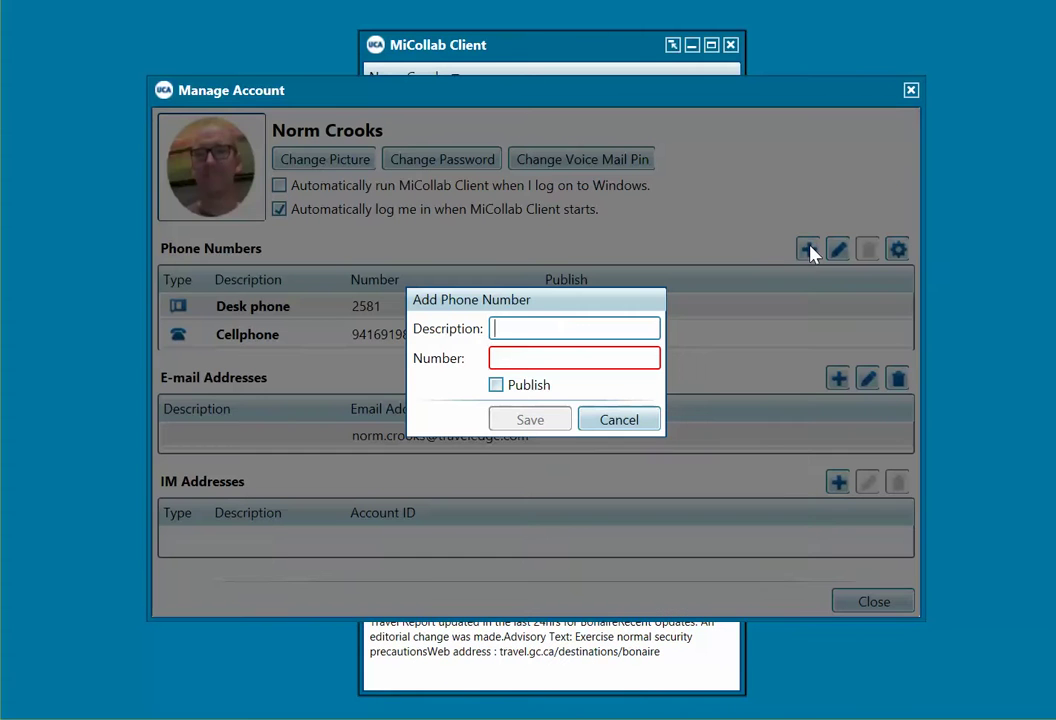
{"action": "type", "text": "Home"}
{"action": "left_click", "coordinate": [583, 357]}
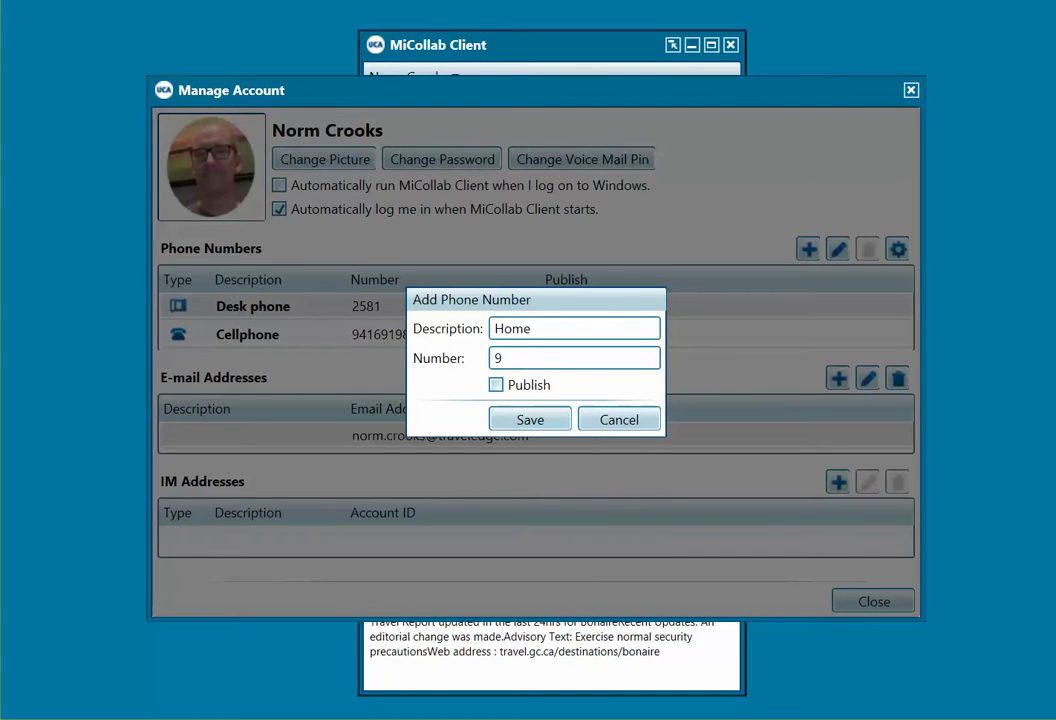
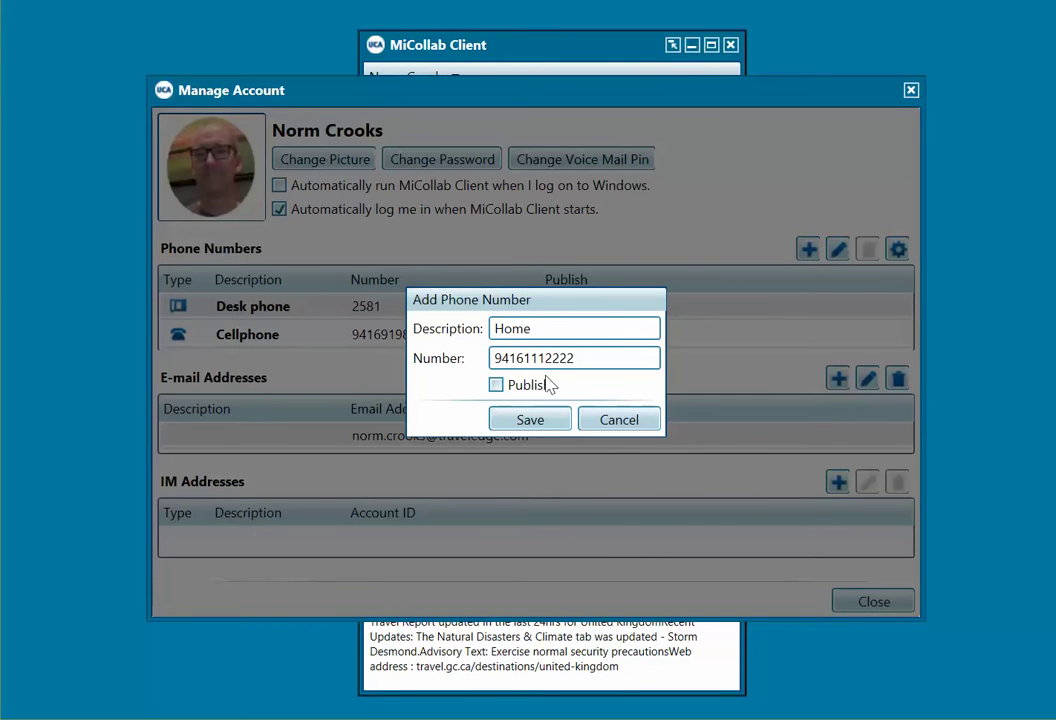
{"action": "left_click", "coordinate": [530, 420]}
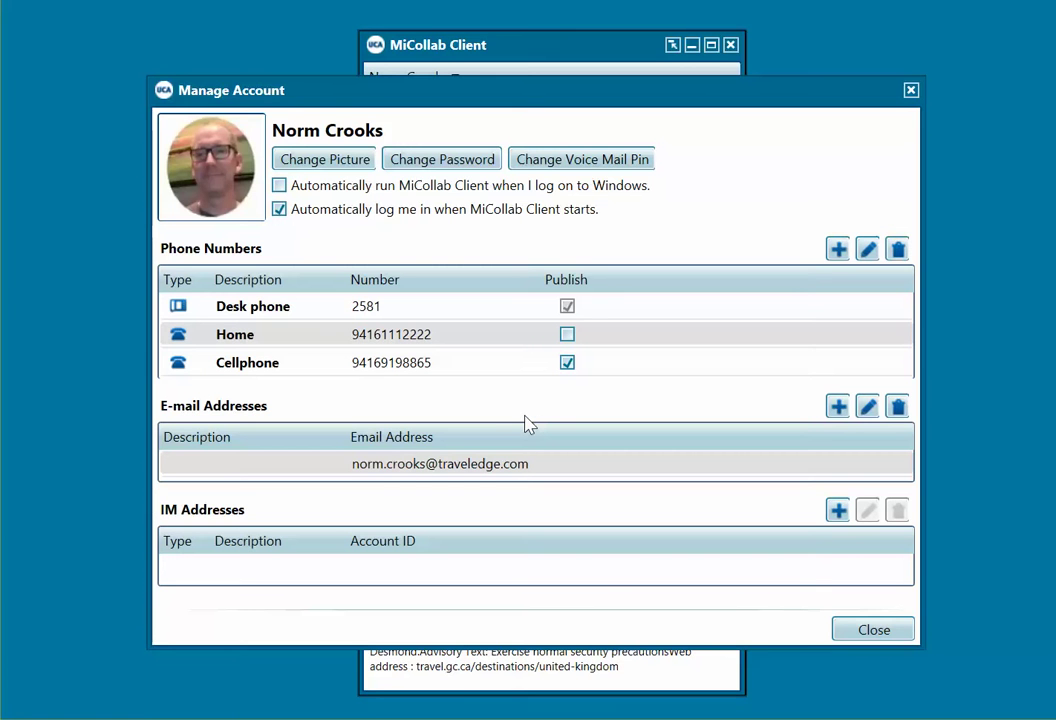
{"action": "left_click", "coordinate": [872, 632]}
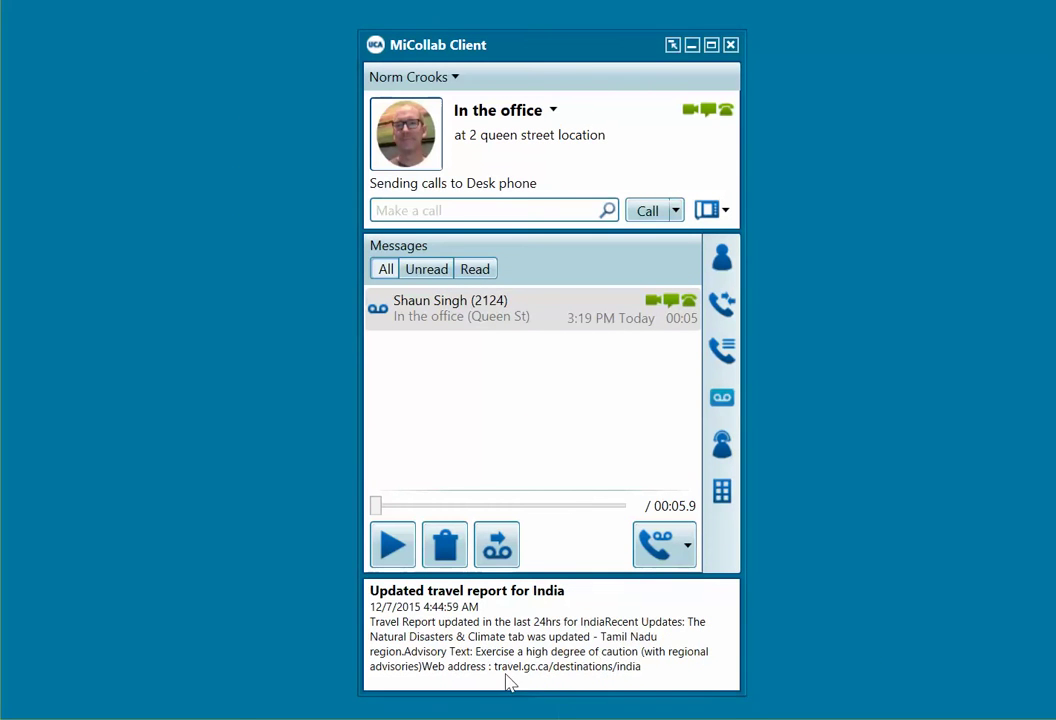
{"action": "left_click", "coordinate": [455, 188]}
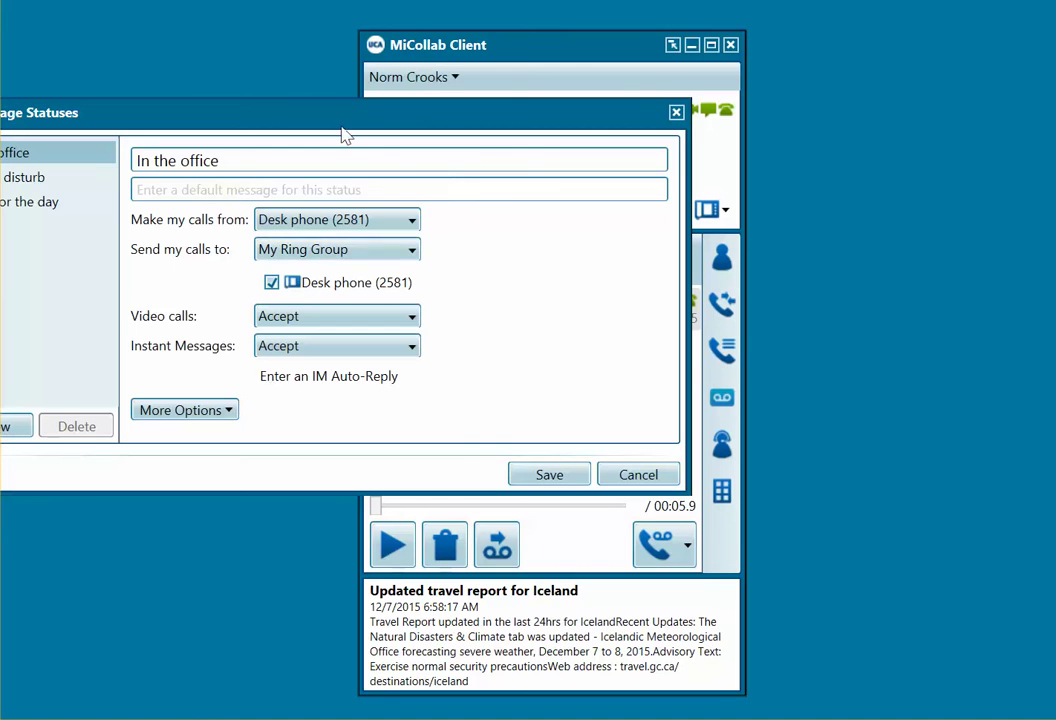
{"action": "left_click_drag", "start_coordinate": [344, 125], "coordinate": [528, 130]}
{"action": "left_click", "coordinate": [576, 259]}
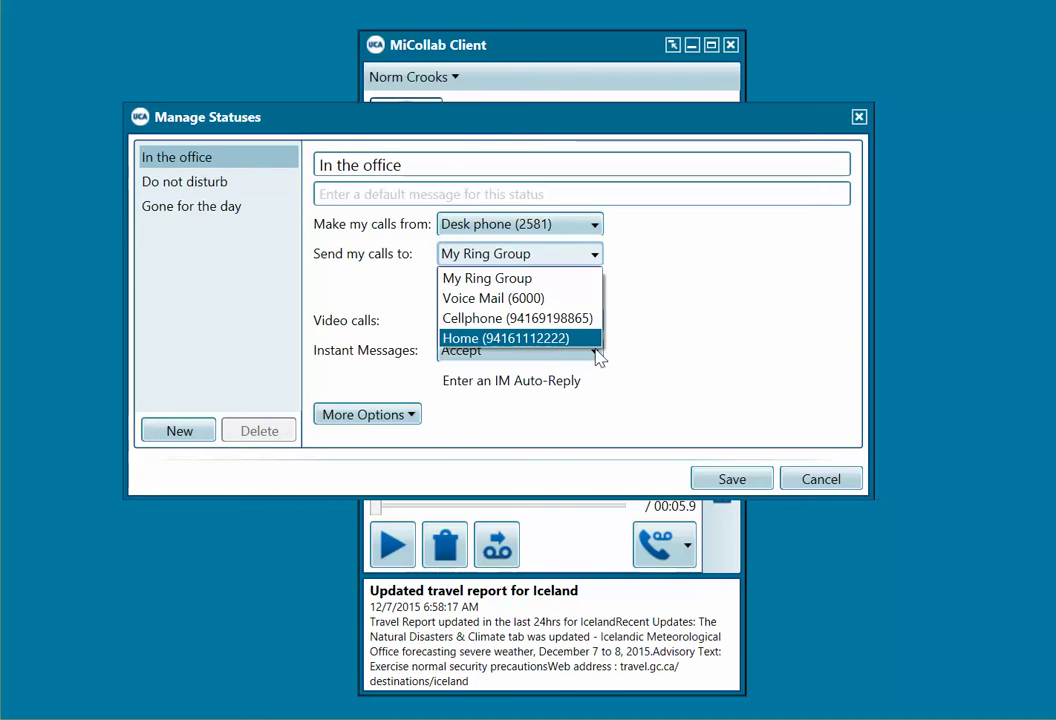
{"action": "left_click", "coordinate": [818, 479]}
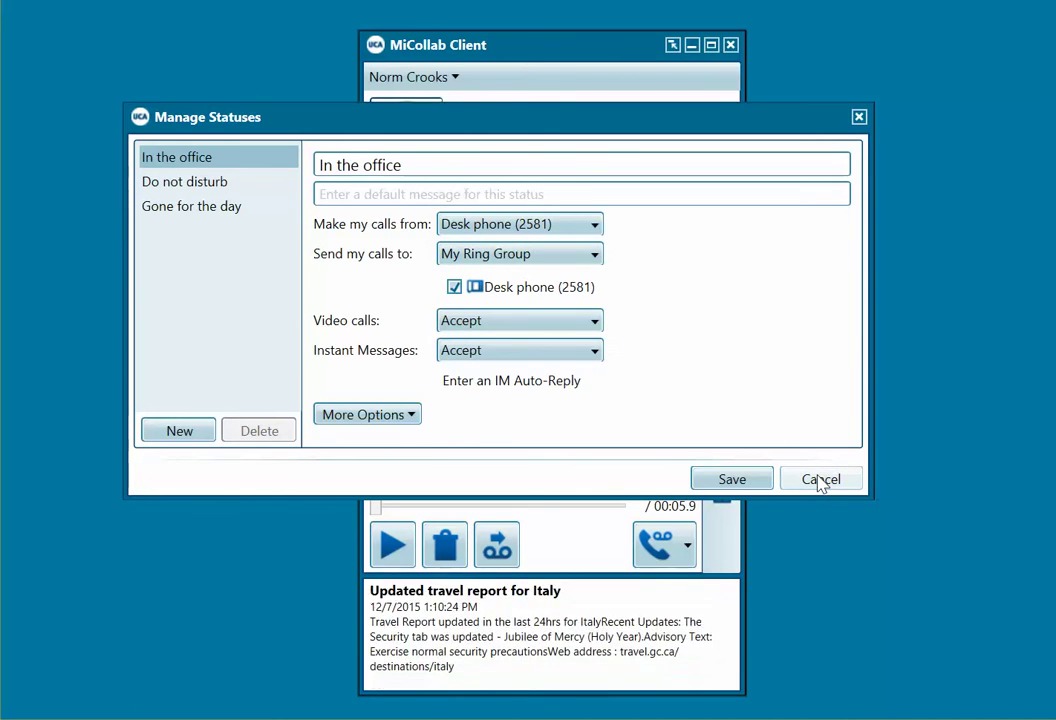
{"action": "left_click", "coordinate": [819, 479]}
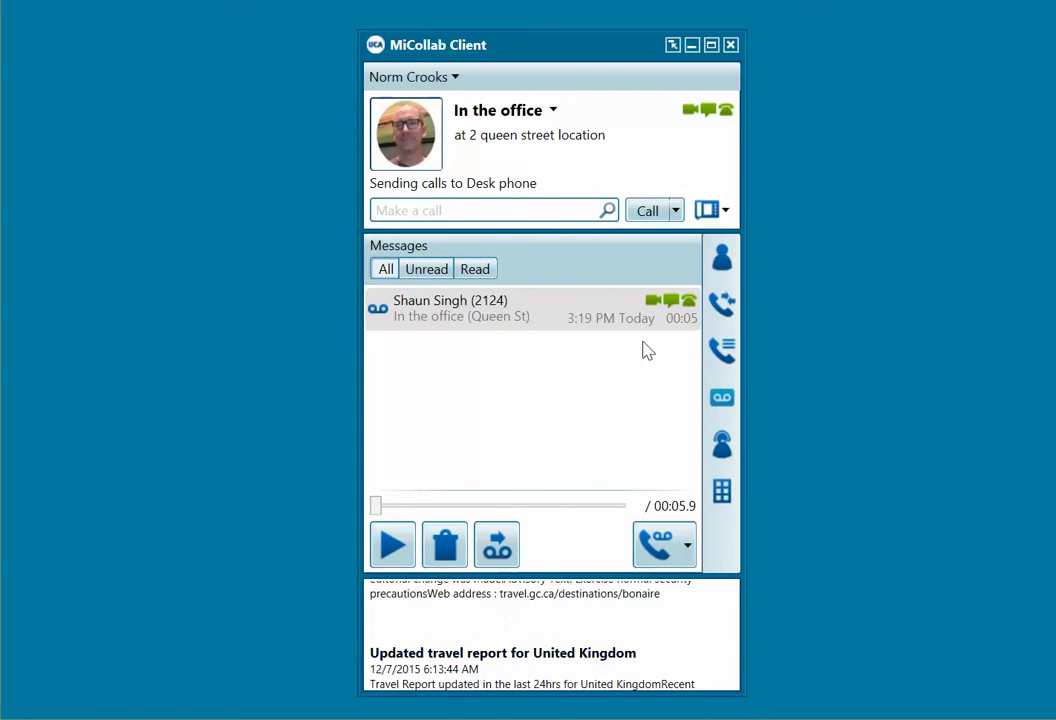
Step: Switch the main panel to Contacts to show The Travel Network group
{"action": "left_click", "coordinate": [721, 258]}
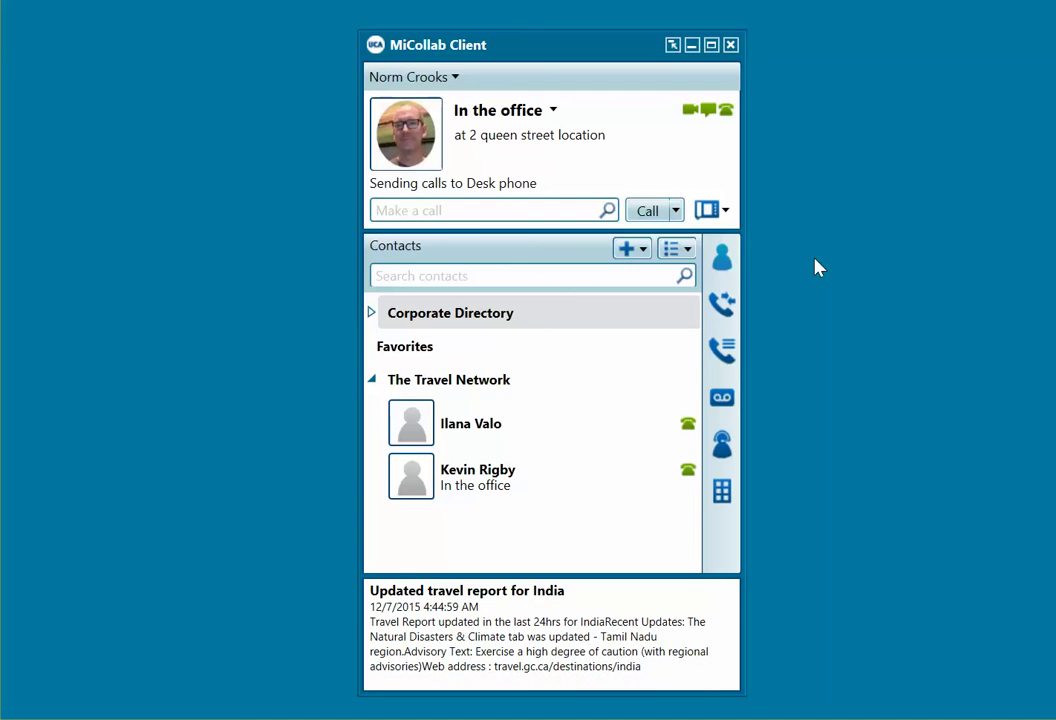
Step: Turn on Microsoft Outlook calendar integration in Configuration's Calendar Integration page and confirm with OK
{"action": "left_click", "coordinate": [437, 86]}
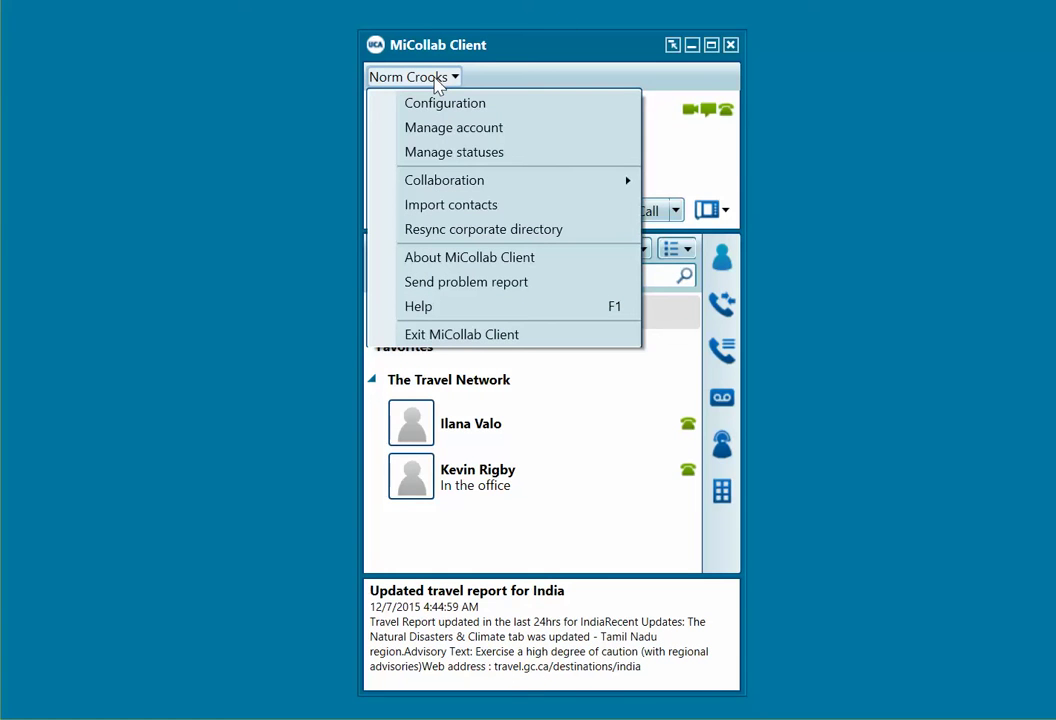
{"action": "left_click", "coordinate": [414, 102]}
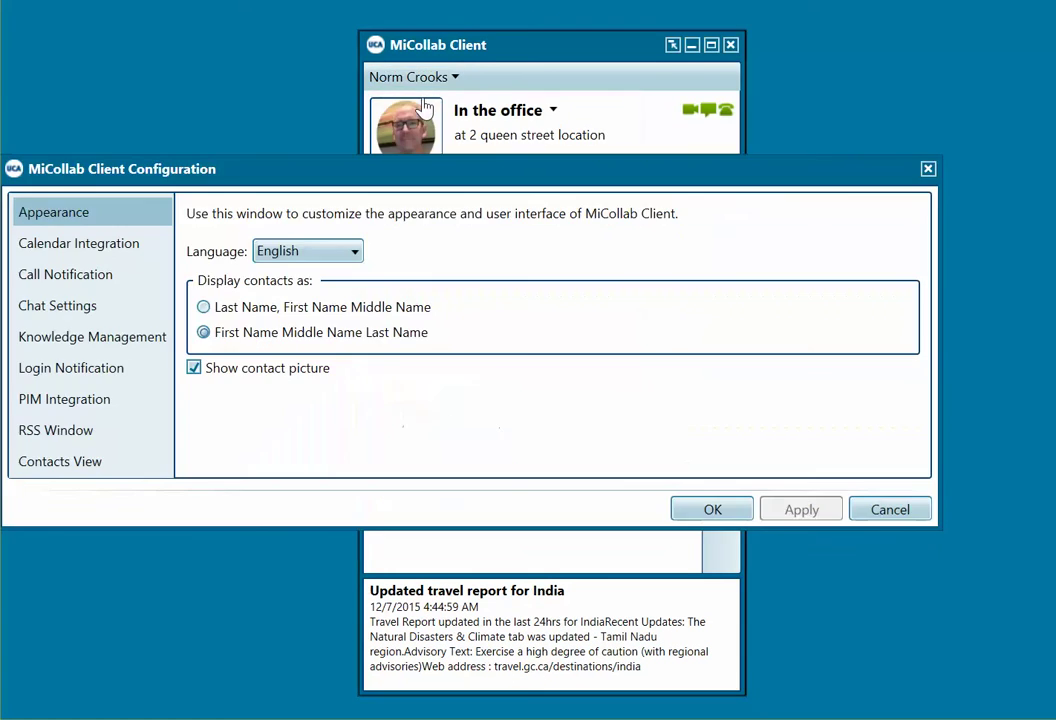
{"action": "left_click_drag", "start_coordinate": [316, 175], "coordinate": [386, 143]}
{"action": "left_click", "coordinate": [226, 229]}
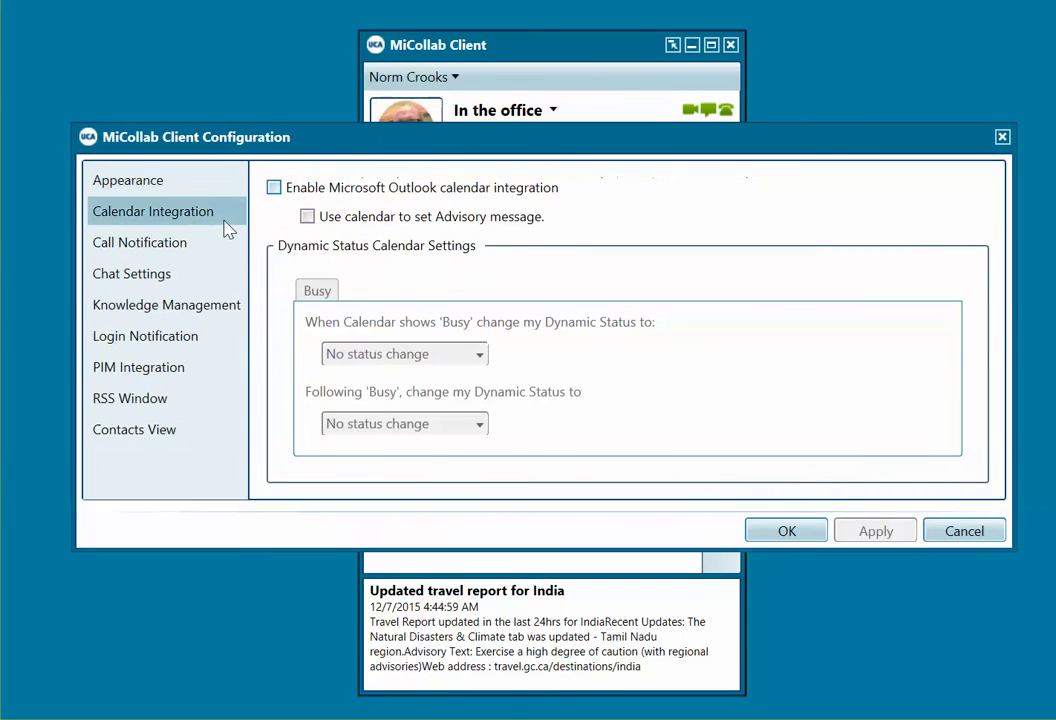
{"action": "left_click", "coordinate": [282, 196]}
{"action": "left_click", "coordinate": [282, 197]}
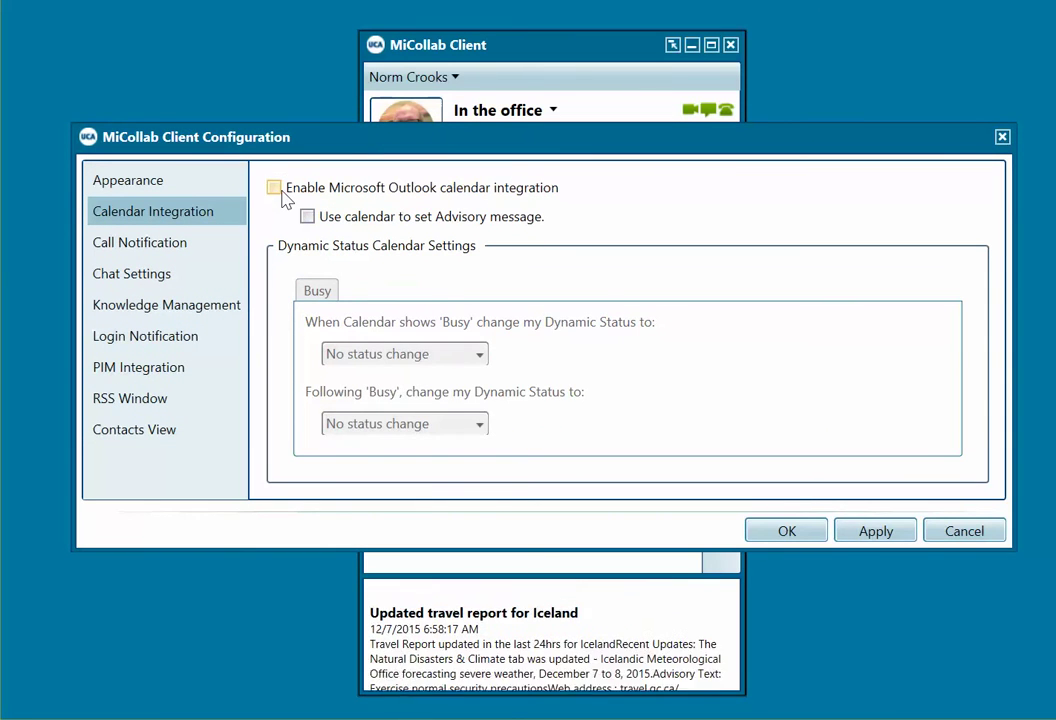
{"action": "left_click", "coordinate": [282, 197]}
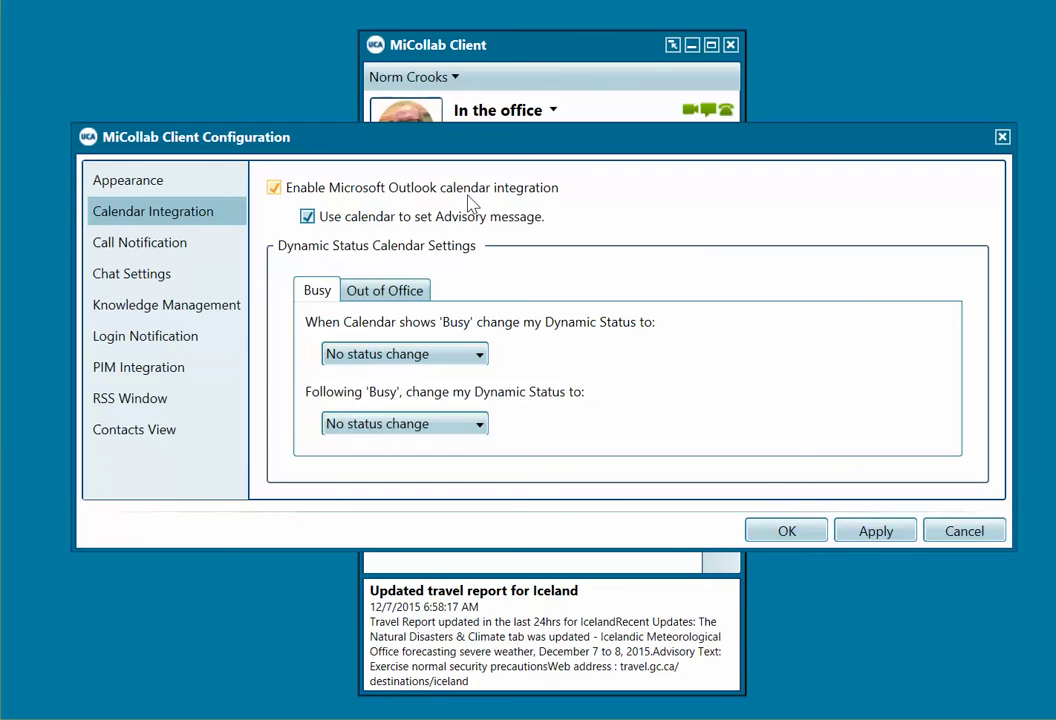
{"action": "left_click", "coordinate": [786, 531]}
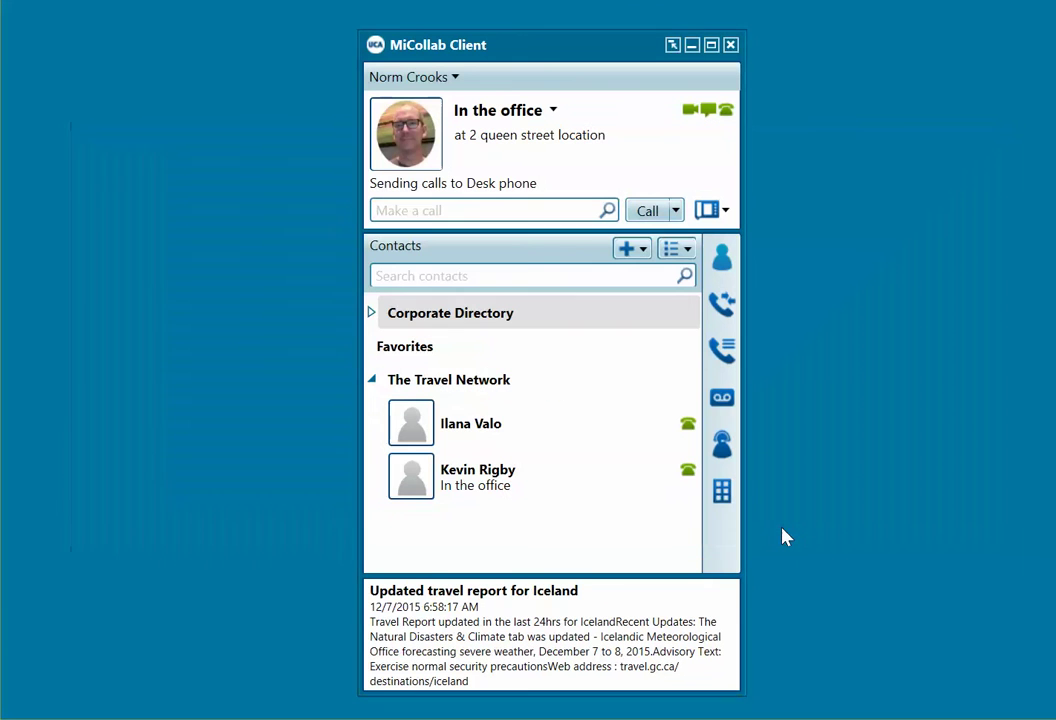